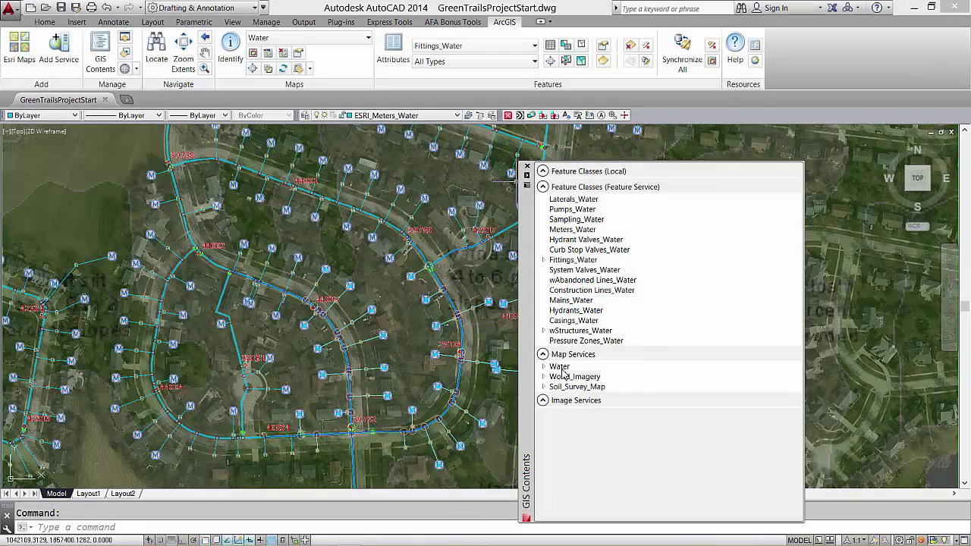
# Open the Water map service's properties and close them with OK
pyautogui.click(562, 370)
pyautogui.rightClick(562, 370)
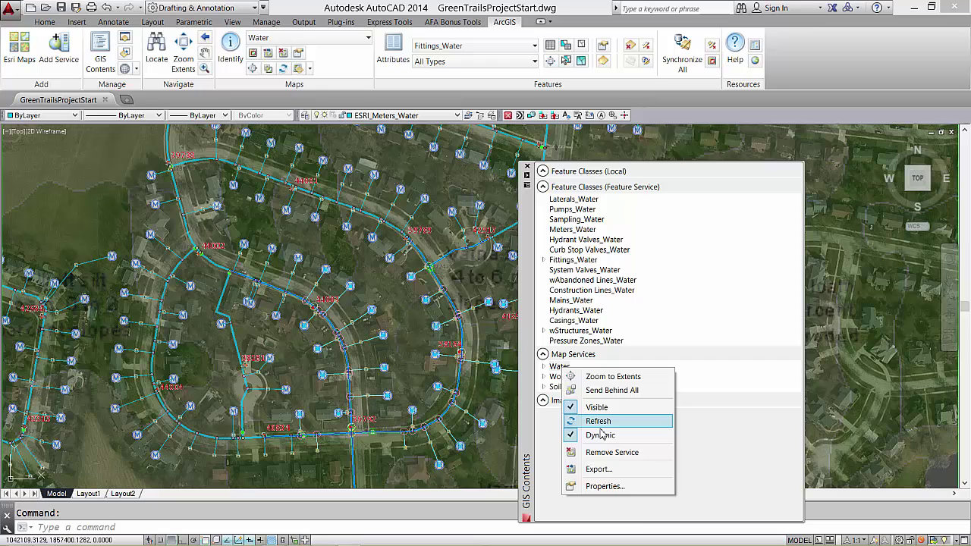
pyautogui.click(600, 486)
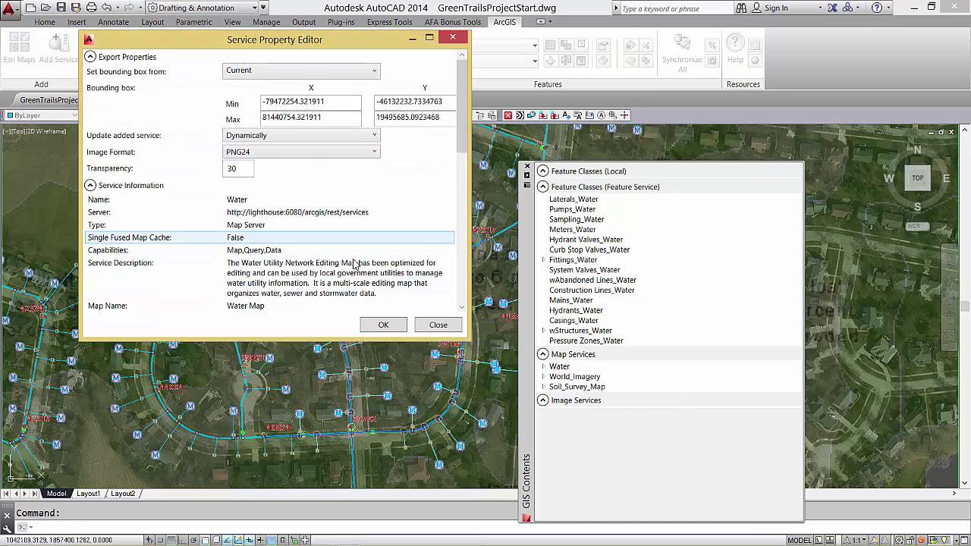
pyautogui.click(398, 326)
# Set World_Imagery's image format to JPG and select its transparency value of 30
pyautogui.click(561, 377)
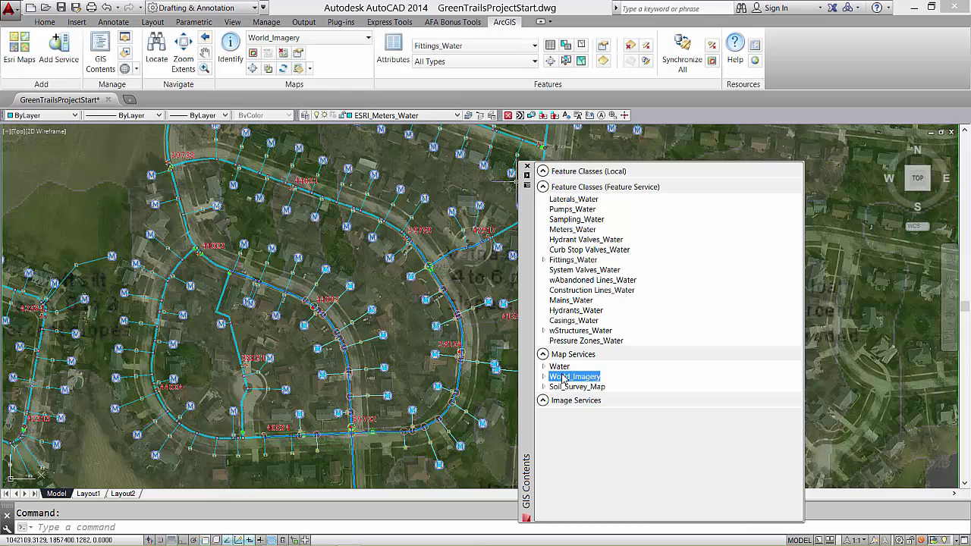
pyautogui.rightClick(561, 377)
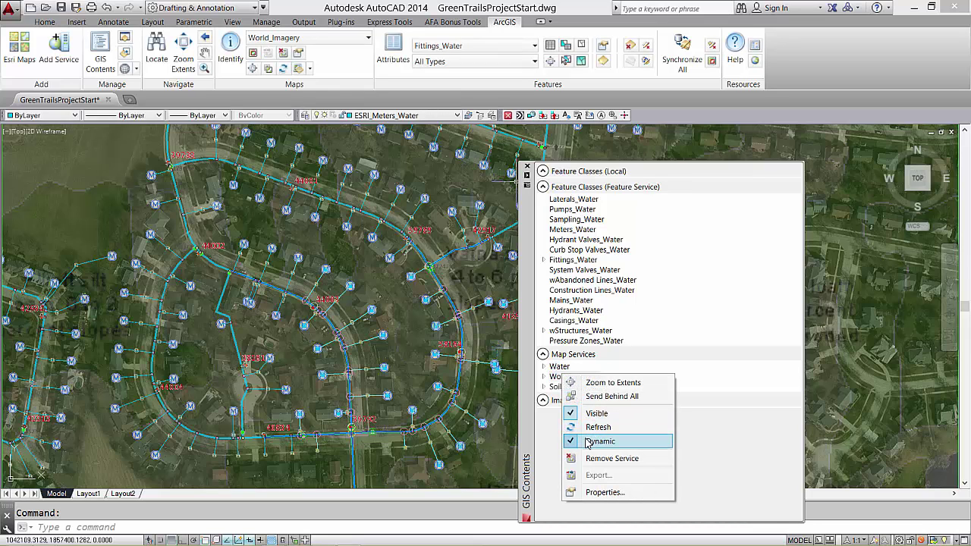
pyautogui.click(592, 494)
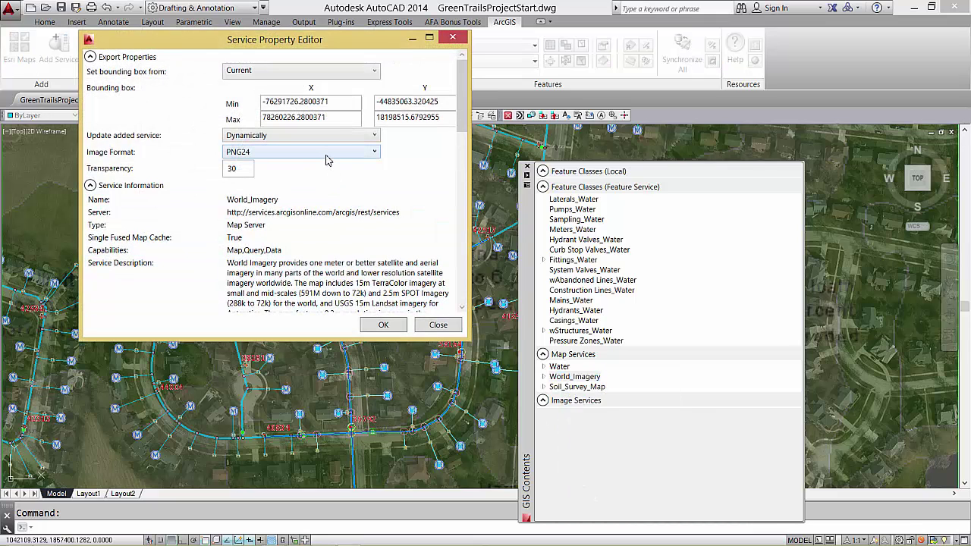
pyautogui.click(326, 157)
pyautogui.click(319, 190)
pyautogui.click(248, 170)
pyautogui.moveTo(249, 170); pyautogui.dragTo(225, 175)
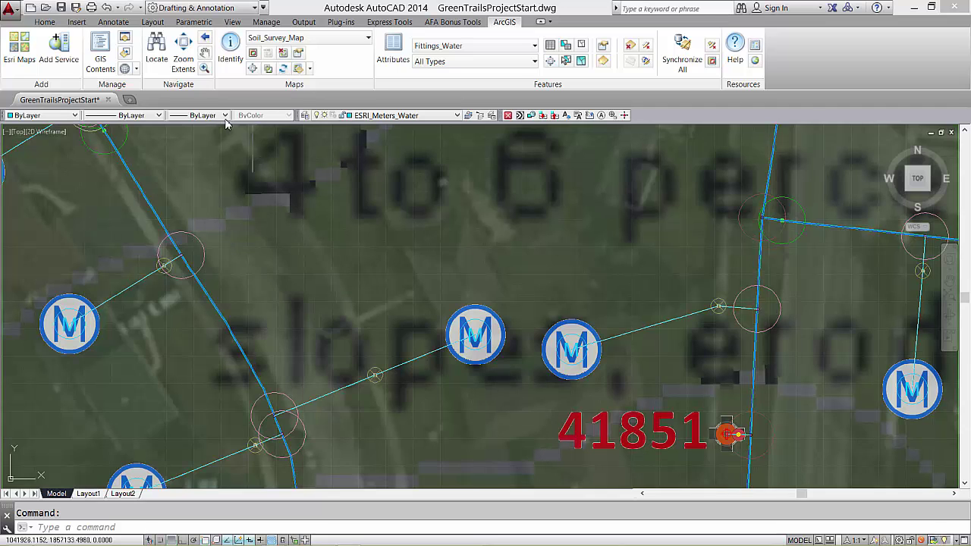
# Open the Block Editor on a new block named ESRI_Tap_Fittings_Water
pyautogui.click(77, 21)
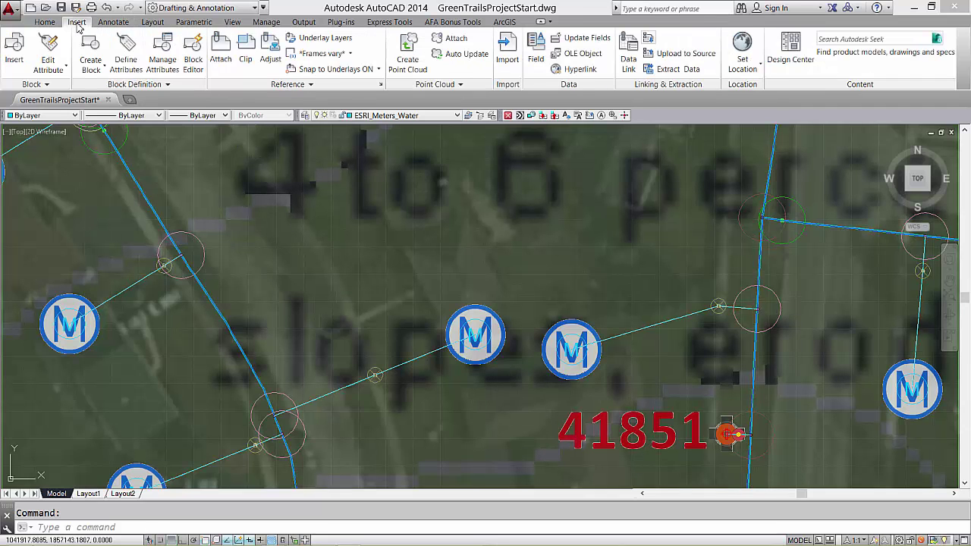
pyautogui.click(194, 54)
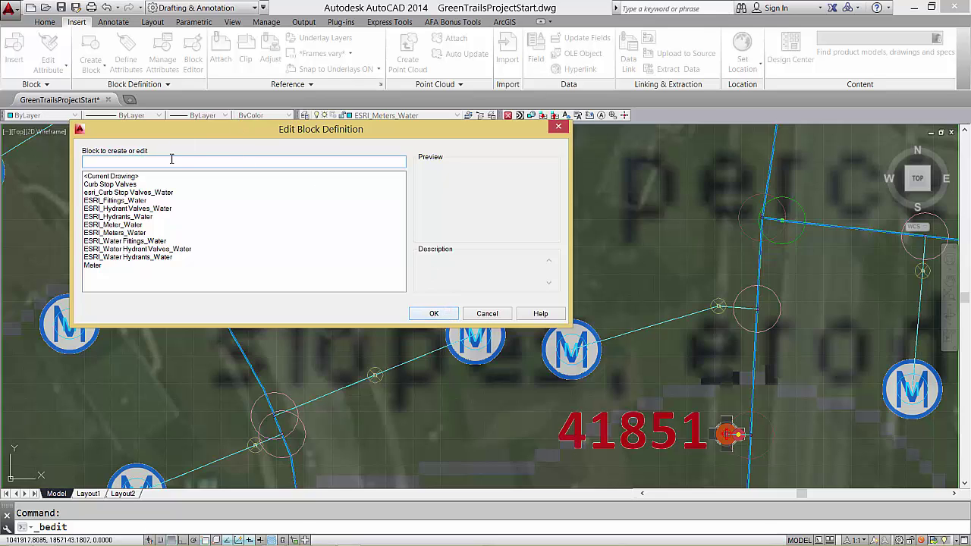
pyautogui.write('ESRI_Tap_Fittings_Water')
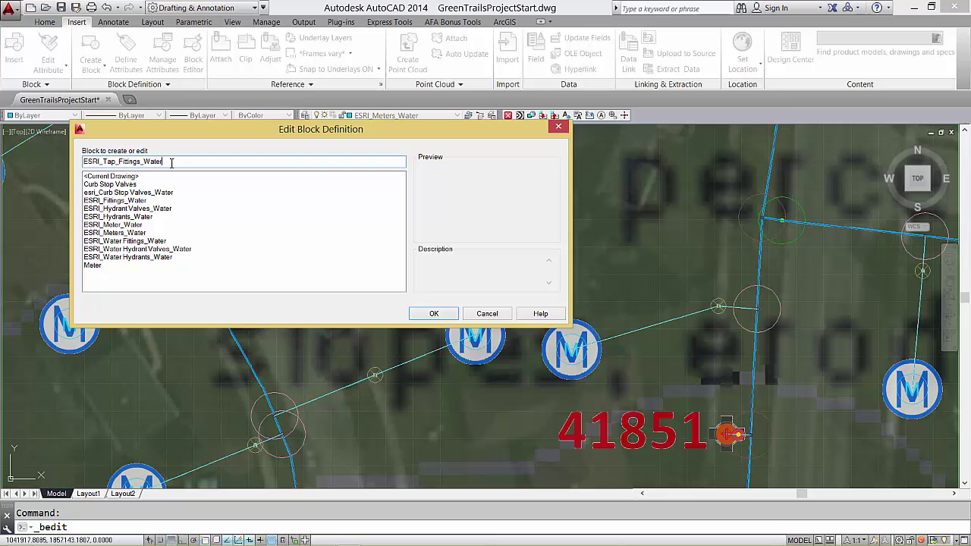
pyautogui.press('Return')
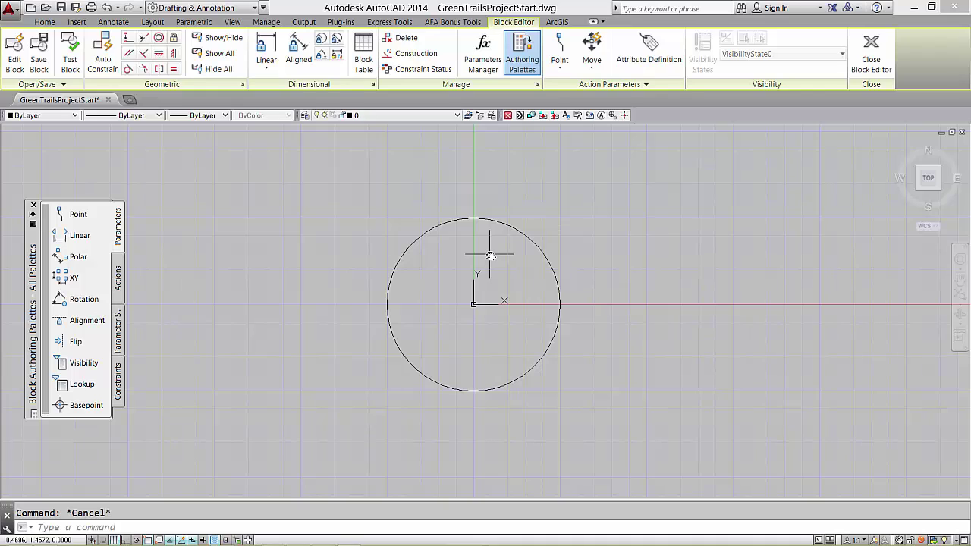
# Draw a donut with picked inner and outer diameters centred at 0,0, then save the block
pyautogui.write('donut')
pyautogui.press('Return')
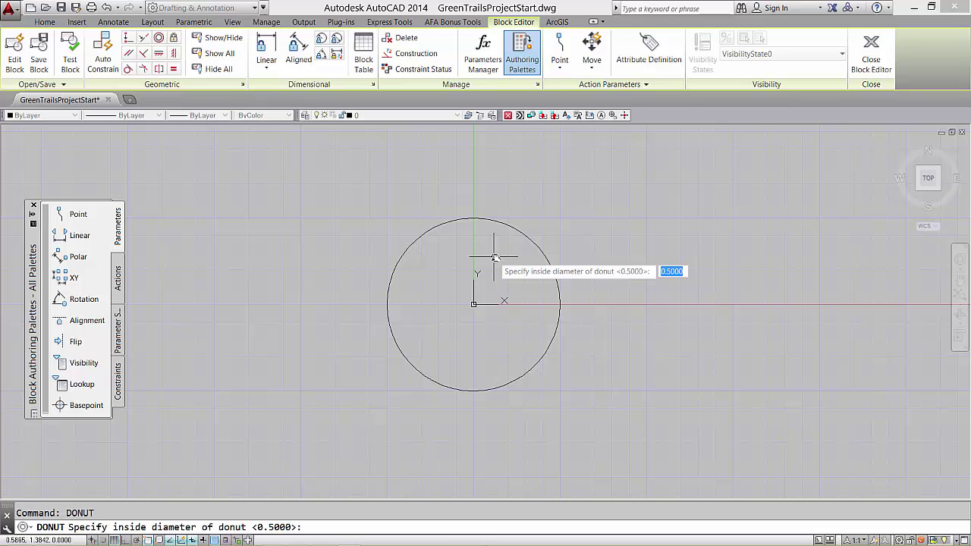
pyautogui.click(493, 259)
pyautogui.click(492, 266)
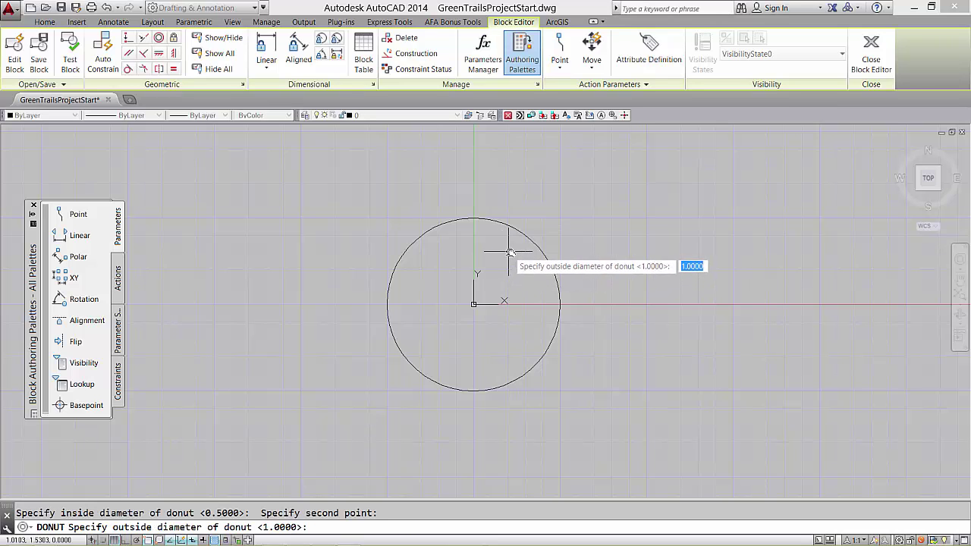
pyautogui.click(474, 303)
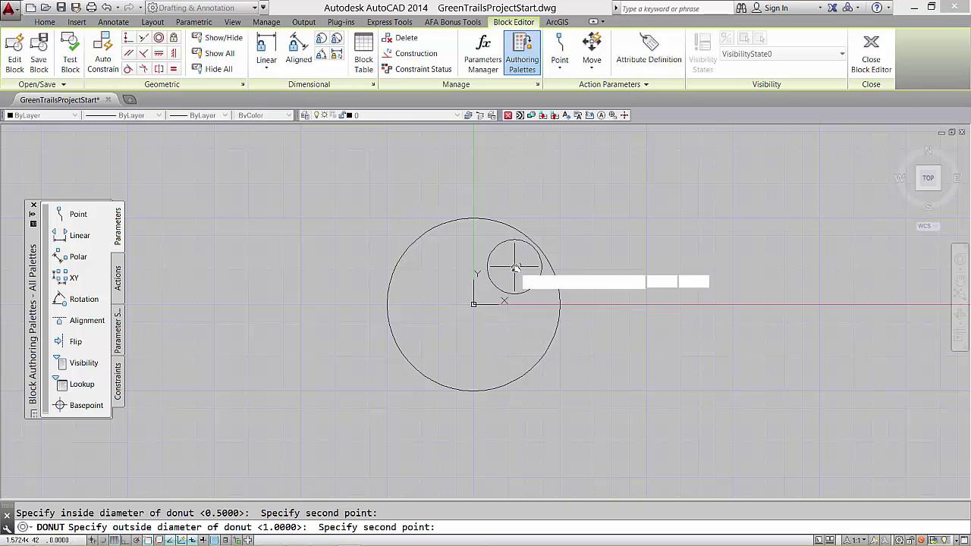
pyautogui.click(510, 269)
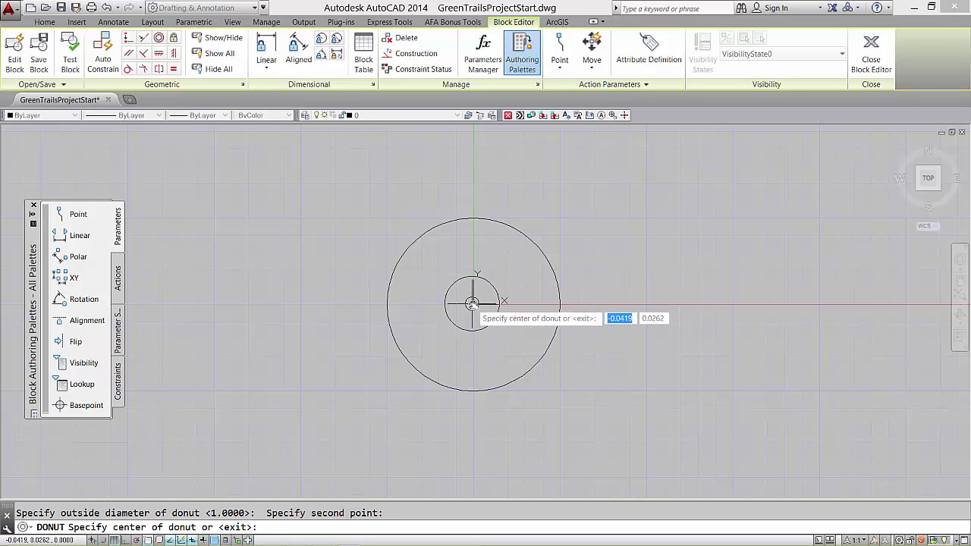
pyautogui.write('0,0')
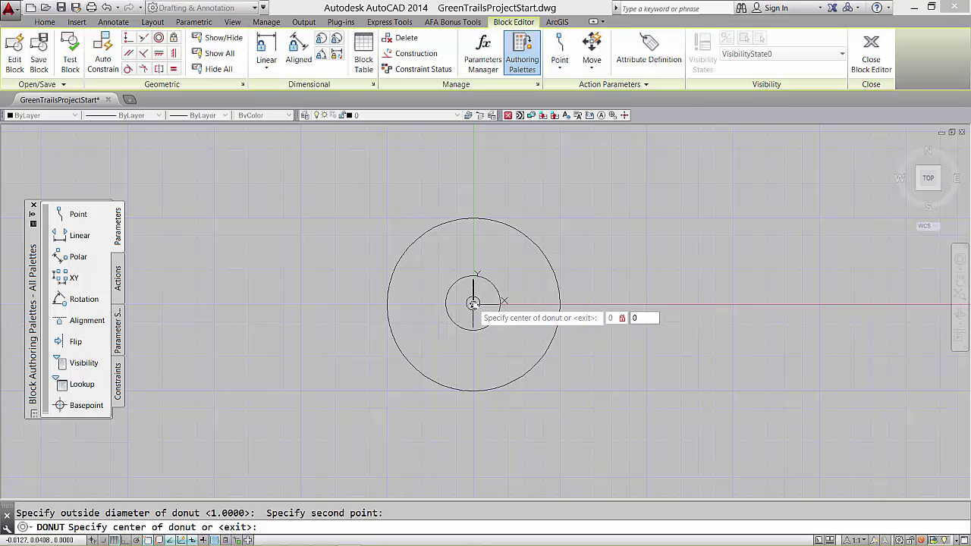
pyautogui.press('Return')
pyautogui.press('Return')
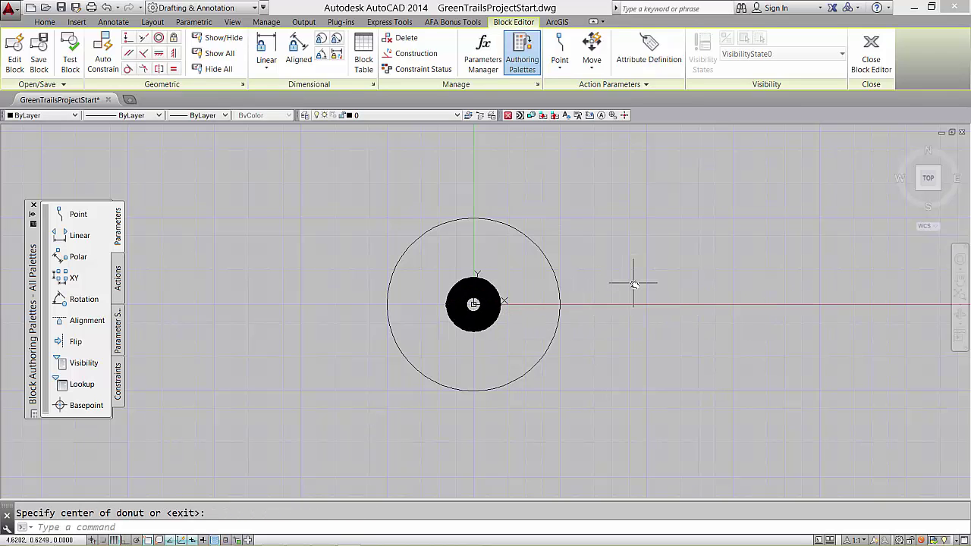
pyautogui.click(39, 61)
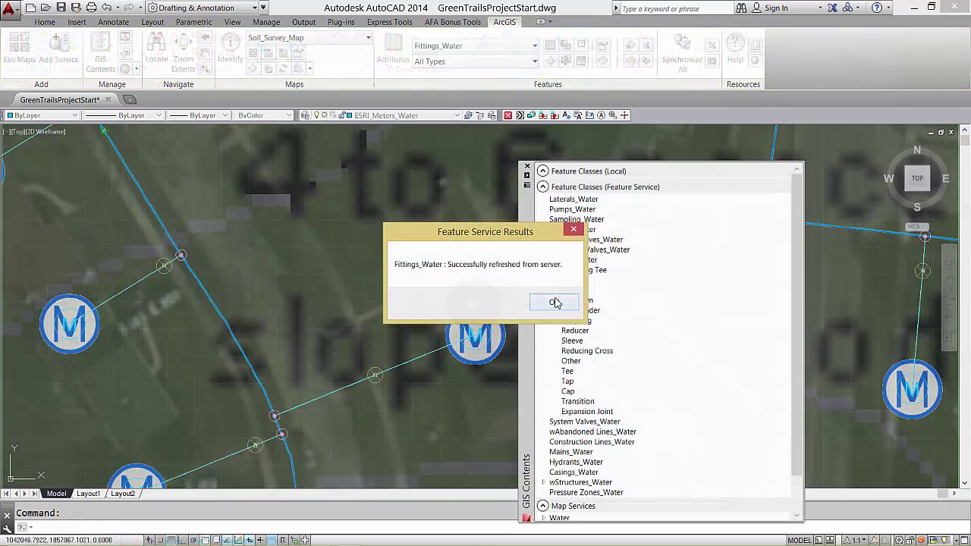
# Dismiss the Fittings_Water refresh results and close the GIS Contents palette
pyautogui.click(554, 301)
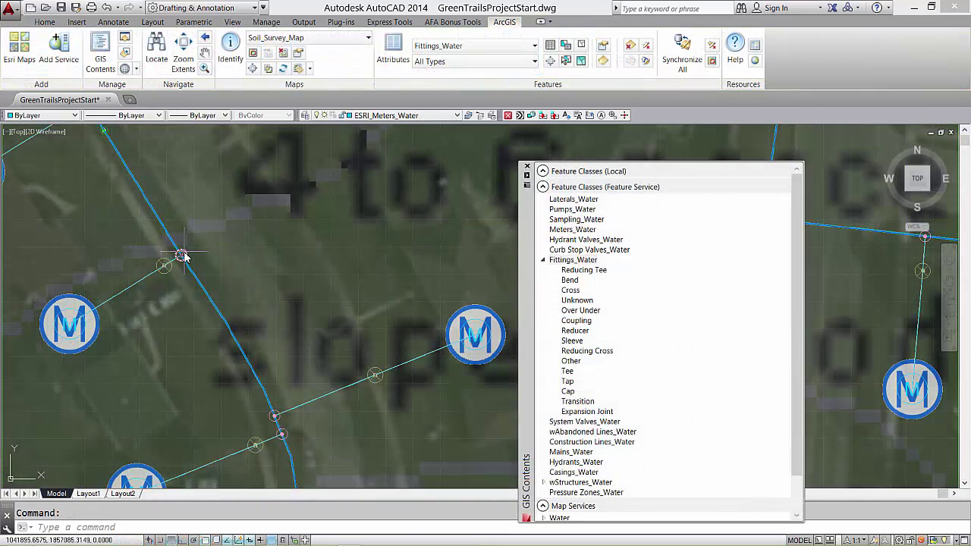
pyautogui.moveTo(182, 256)
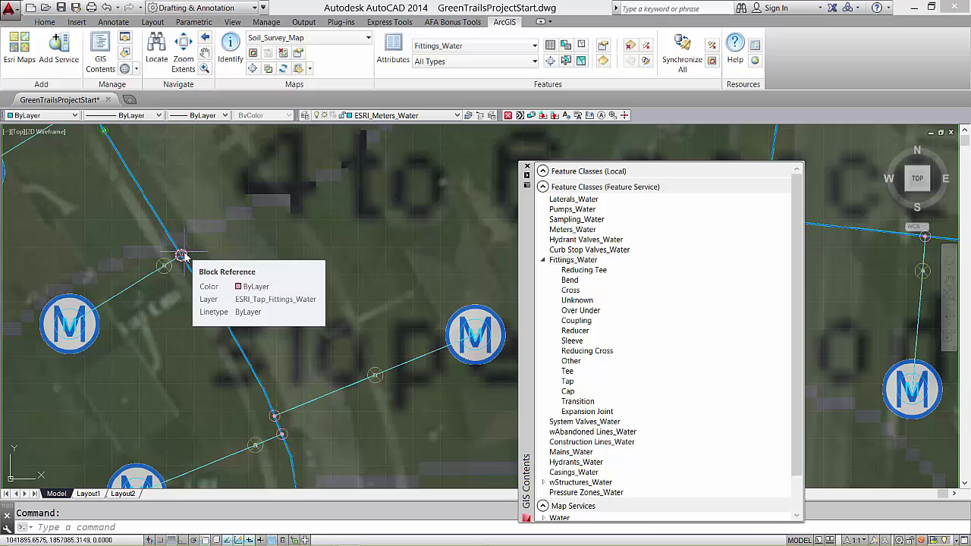
pyautogui.click(528, 166)
# Toggle the tool palettes and zoom in on an empty area of the imagery
pyautogui.hotkey('ctrl', '3')
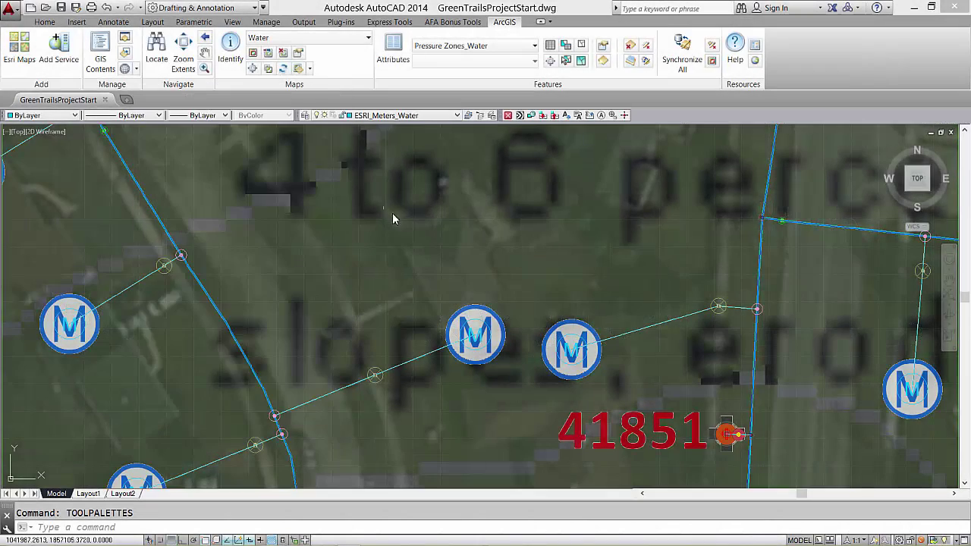
pyautogui.scroll(-5, 477, 253)
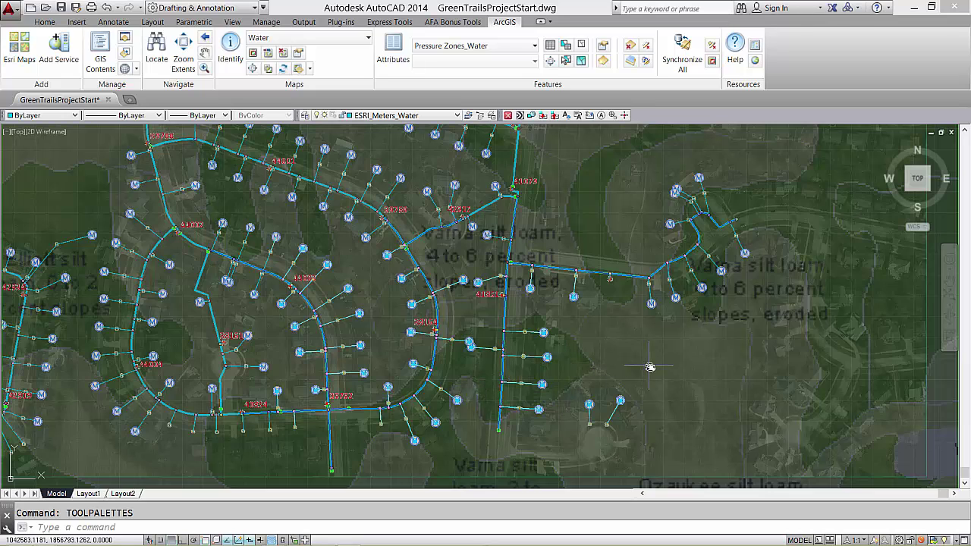
pyautogui.scroll(8, 427, 294)
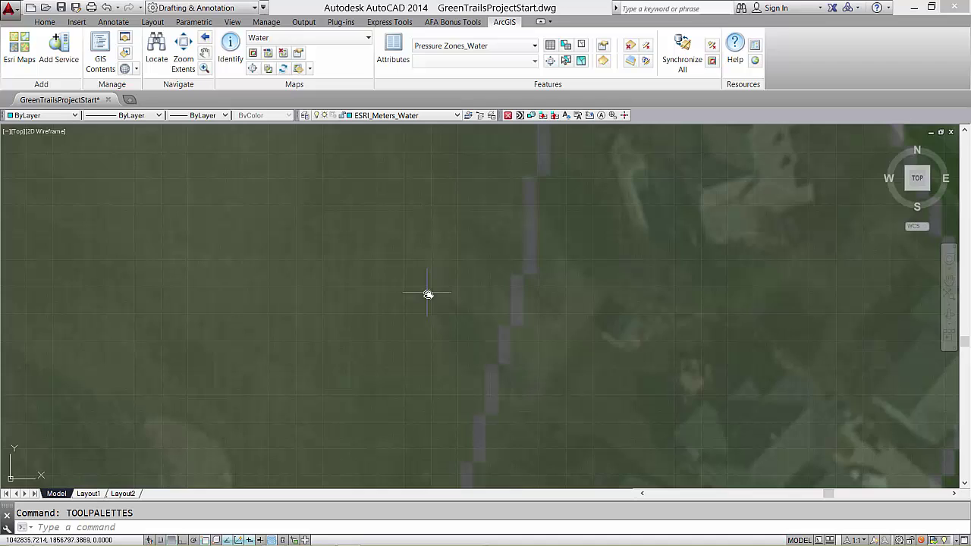
pyautogui.scroll(2, 427, 294)
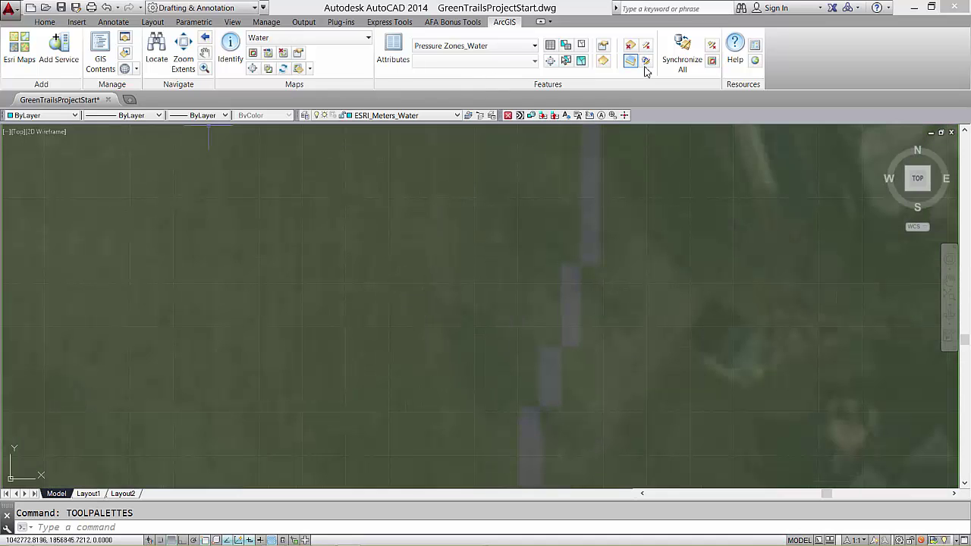
# Set the service limit from the current view, confirm the sync, and acknowledge both results dialogs
pyautogui.click(712, 61)
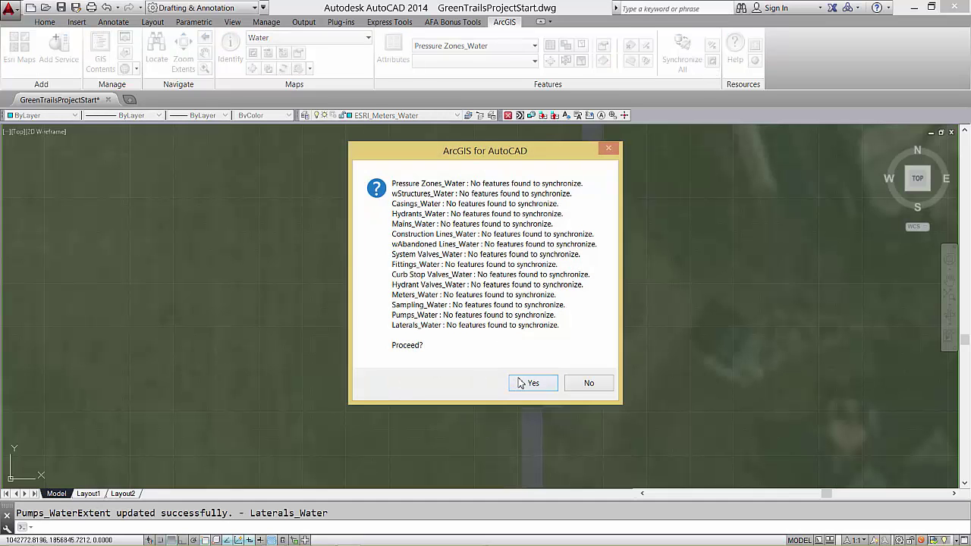
pyautogui.click(522, 384)
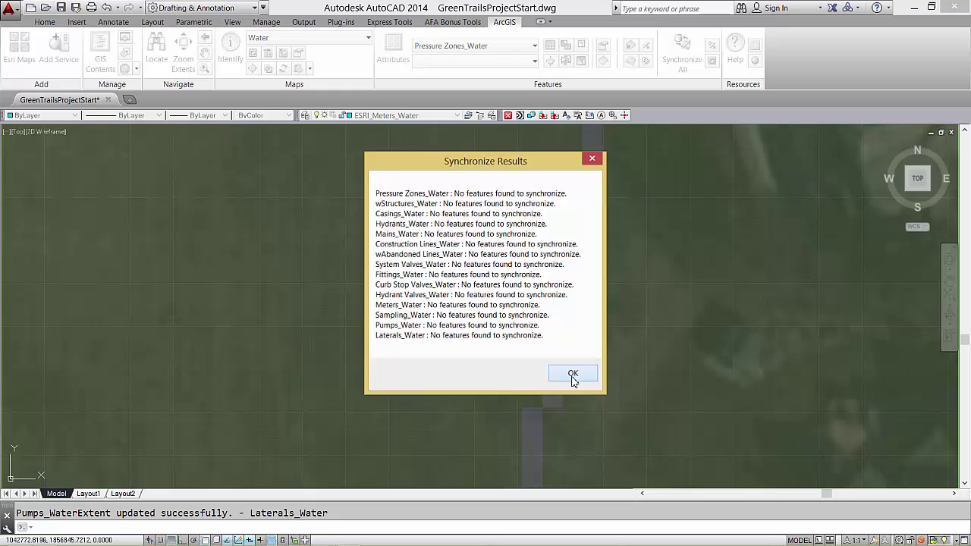
pyautogui.click(572, 376)
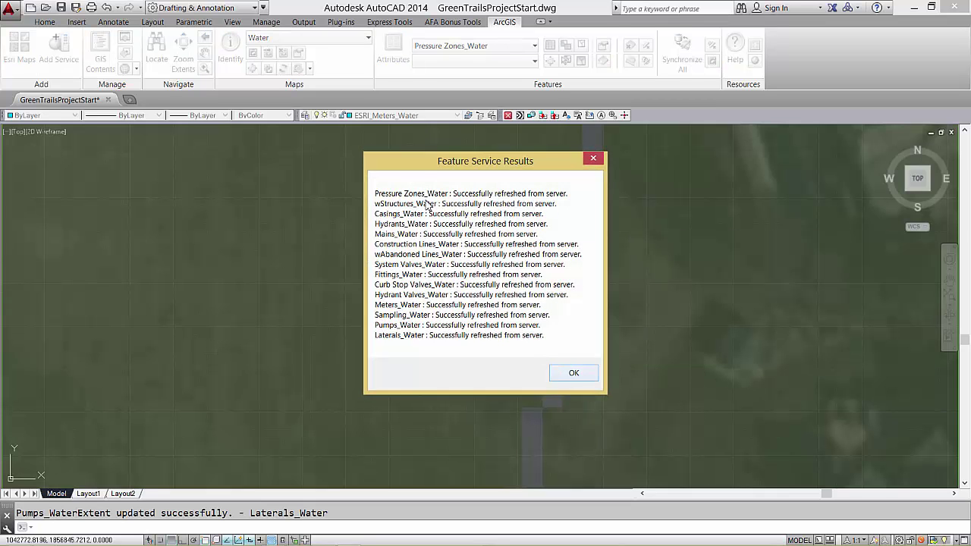
pyautogui.click(573, 372)
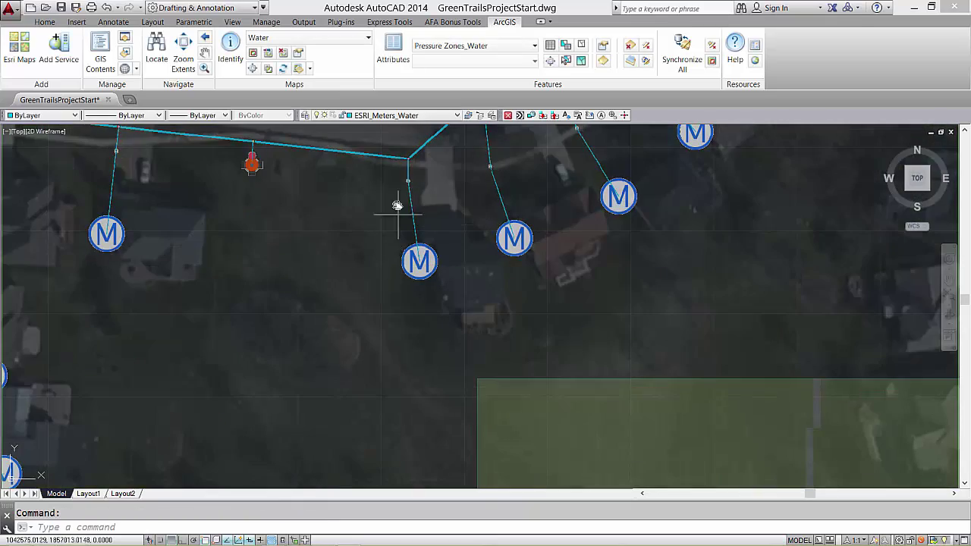
# Save the map as template WaterFeatureServiceMap.dwt with description 'This Template Includes'
pyautogui.scroll(-3, 500, 329)
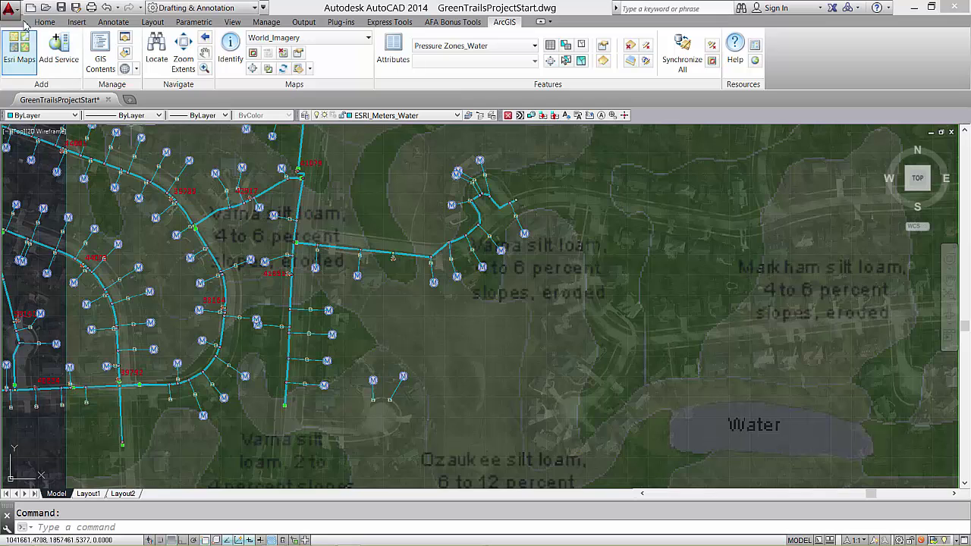
pyautogui.click(11, 9)
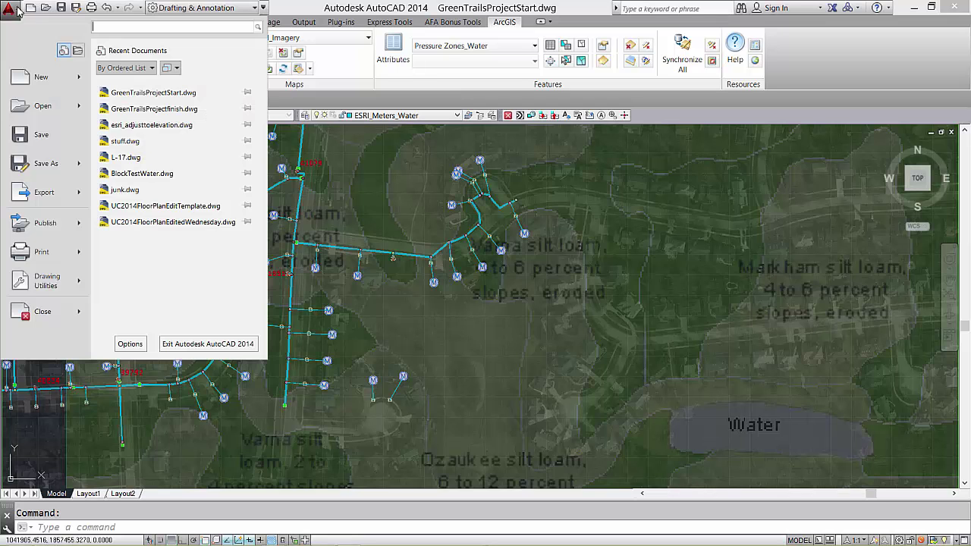
pyautogui.click(59, 174)
pyautogui.click(631, 415)
pyautogui.click(500, 484)
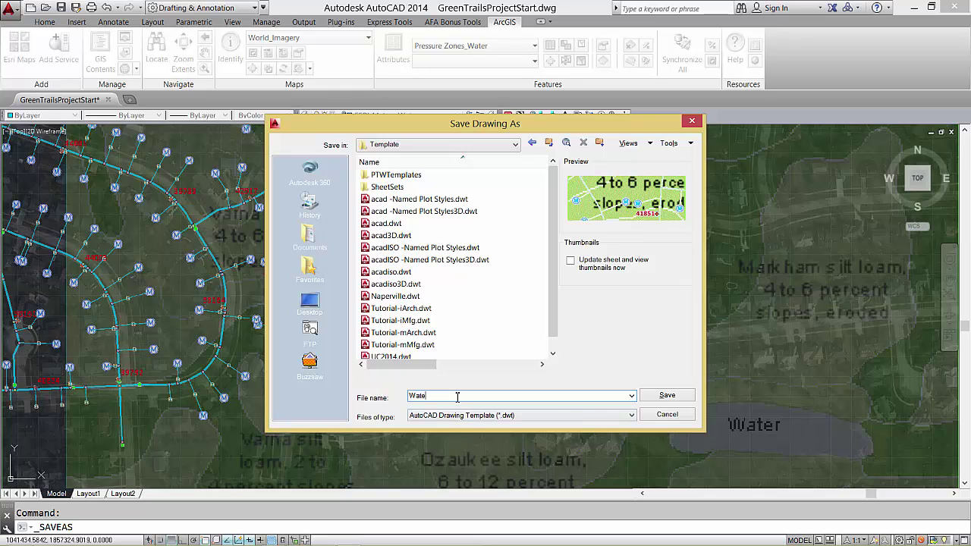
pyautogui.click(457, 396)
pyautogui.write('WaterFeatureServiceMap')
pyautogui.click(661, 395)
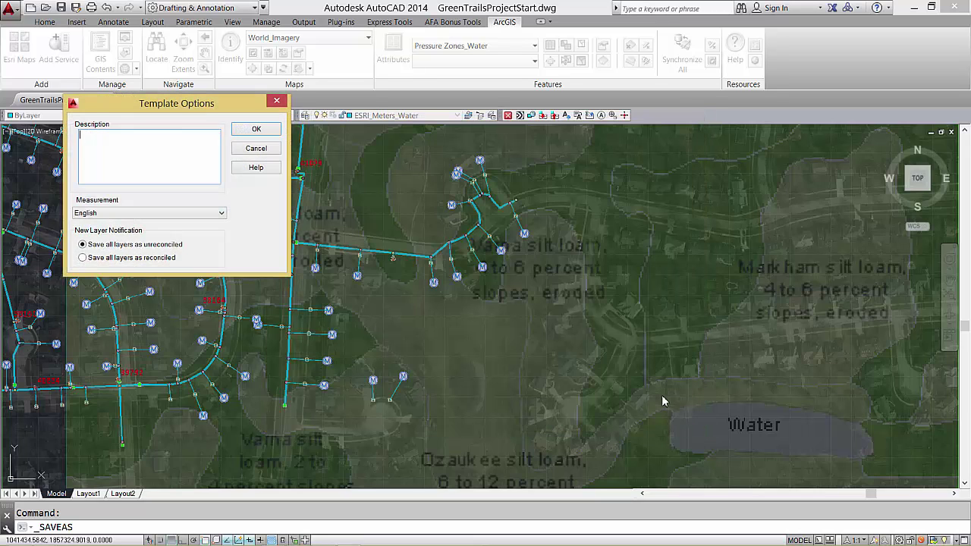
pyautogui.write('This Template Includes')
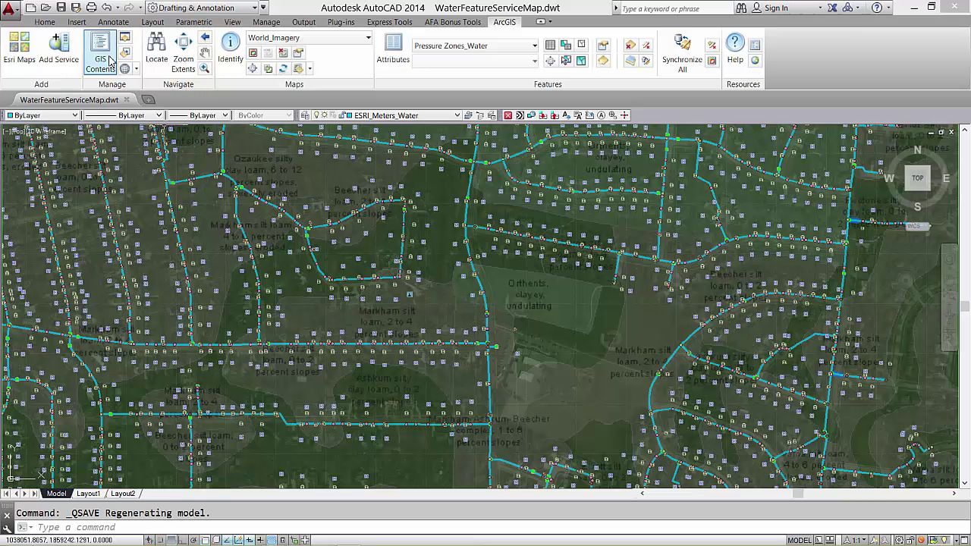
# Extract all feature services into local feature classes, then select Pressure Zones_Water
pyautogui.click(108, 61)
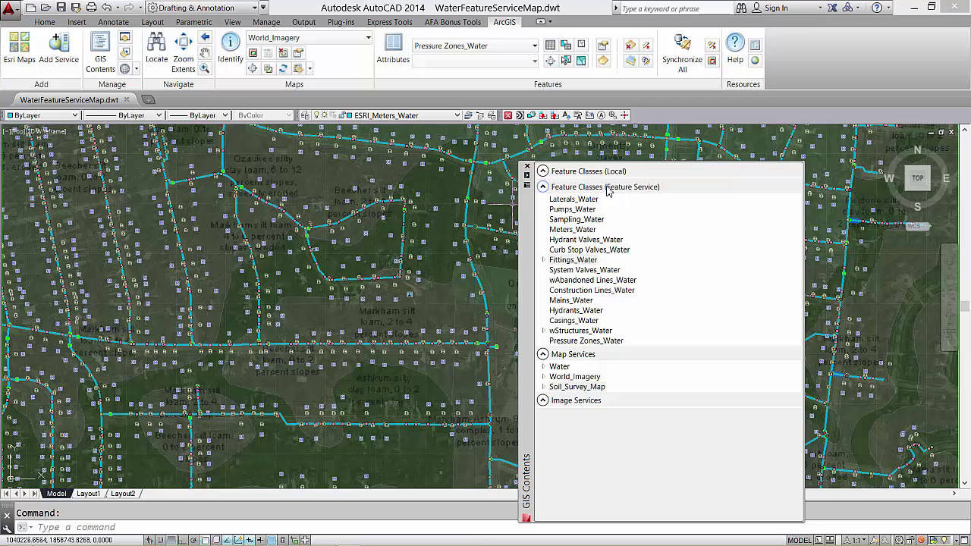
pyautogui.rightClick(609, 189)
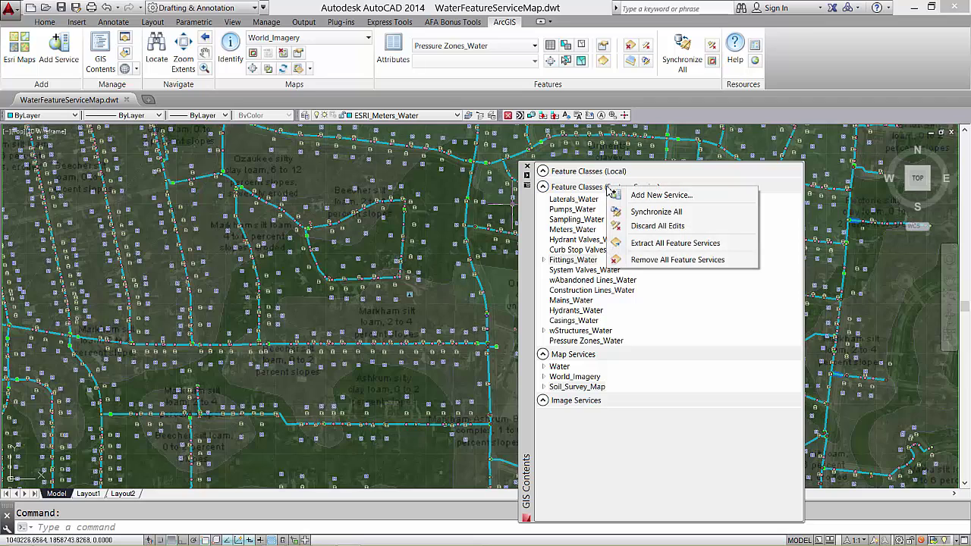
pyautogui.click(659, 243)
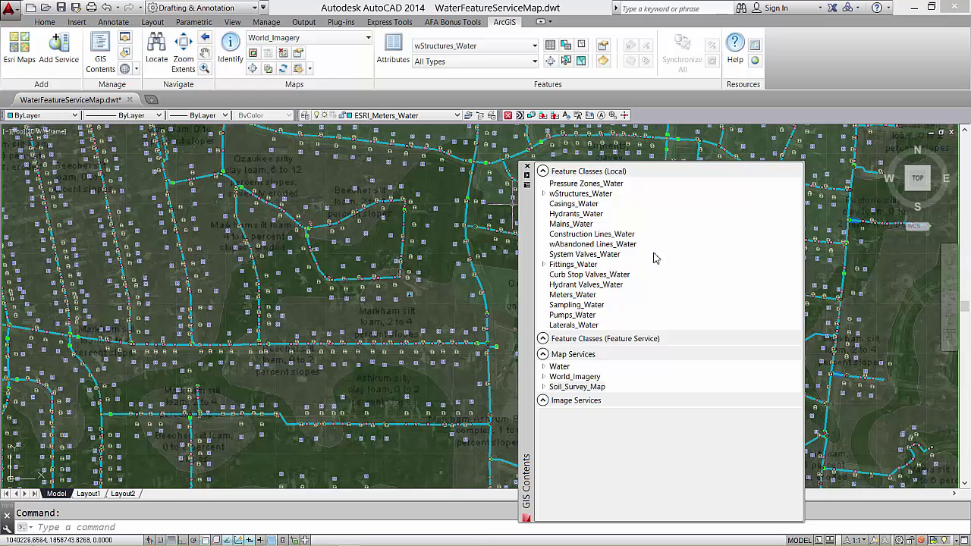
pyautogui.click(573, 186)
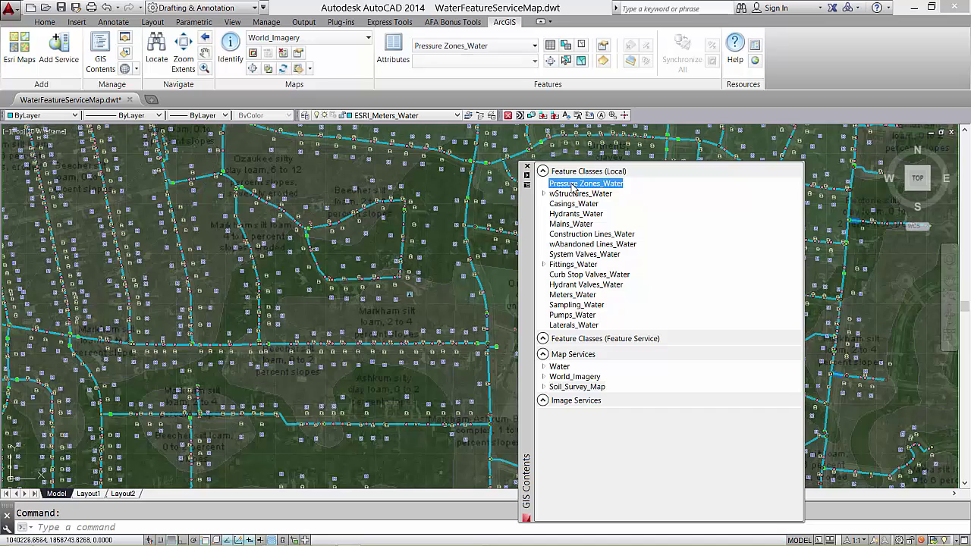
# Review the Pressure Zones_Water feature class properties and close them
pyautogui.click(528, 166)
pyautogui.click(604, 46)
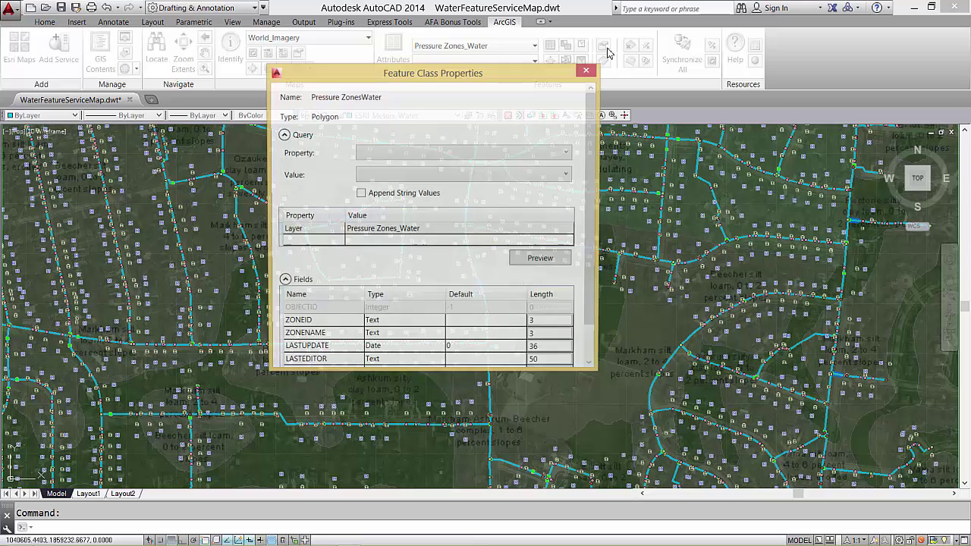
pyautogui.scroll(-1, 553, 266)
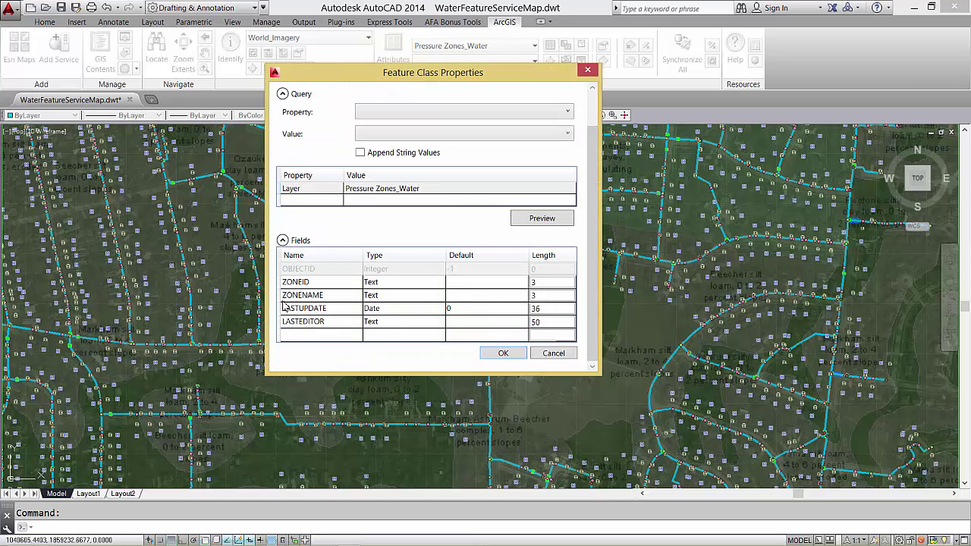
pyautogui.click(502, 353)
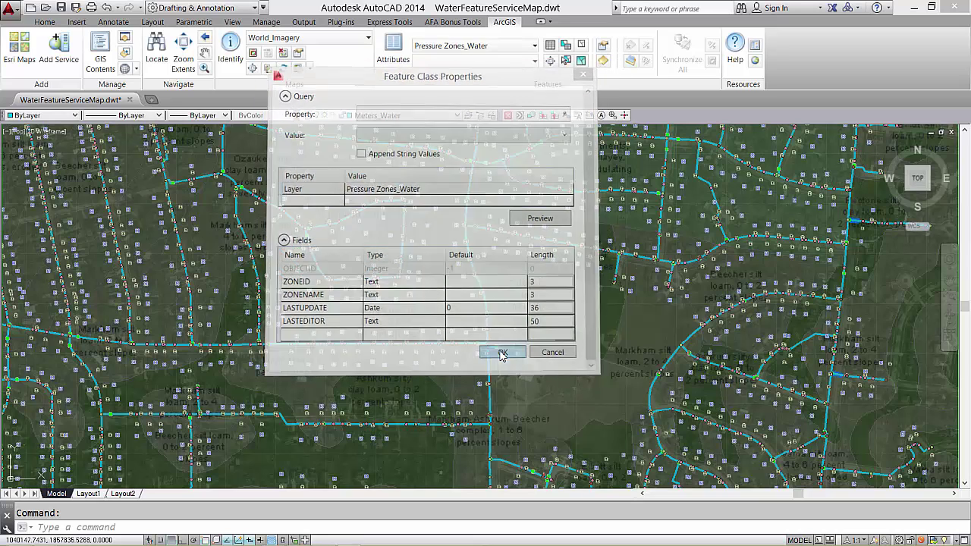
# Expand the Fittings_Water and wStructures_Water subtypes, then delete one water main from the map
pyautogui.click(106, 65)
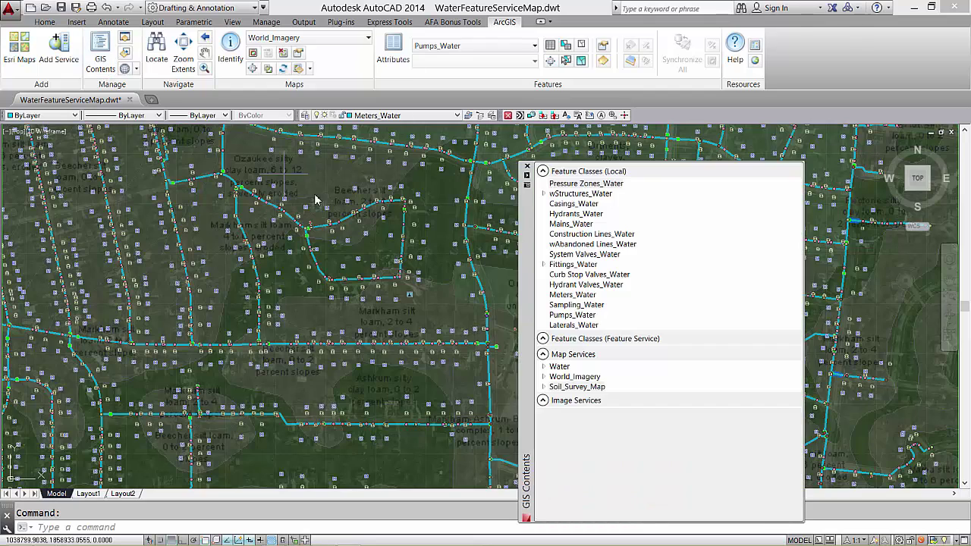
pyautogui.click(544, 265)
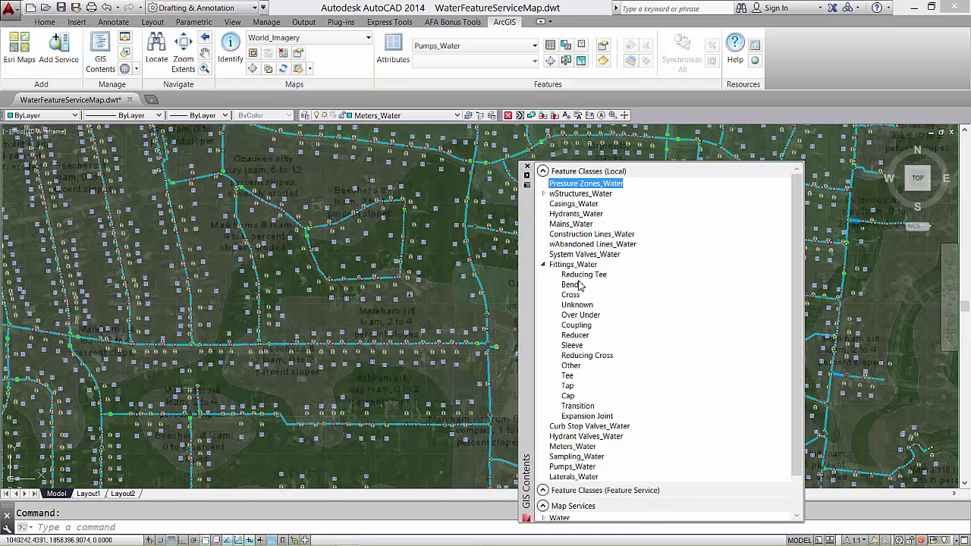
pyautogui.click(544, 194)
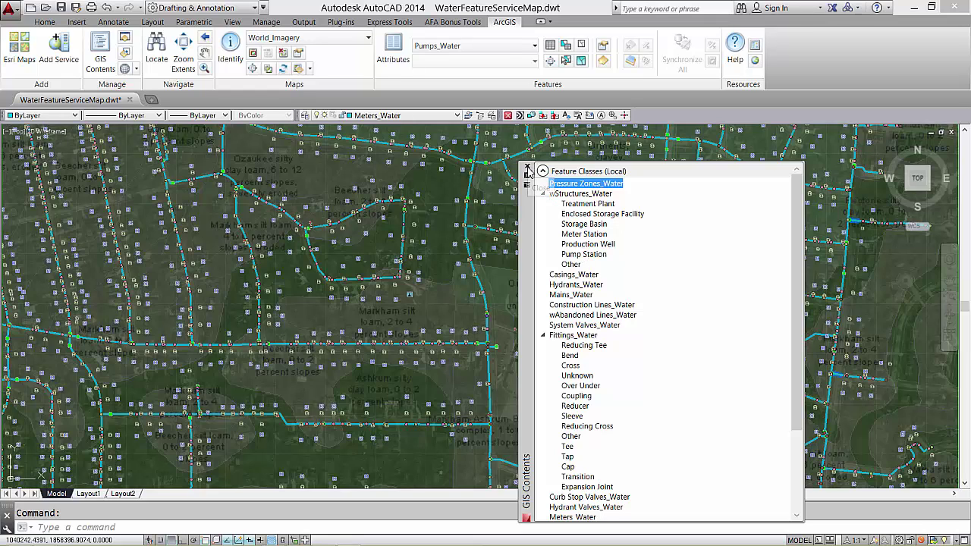
pyautogui.click(527, 167)
pyautogui.click(440, 265)
pyautogui.press('Delete')
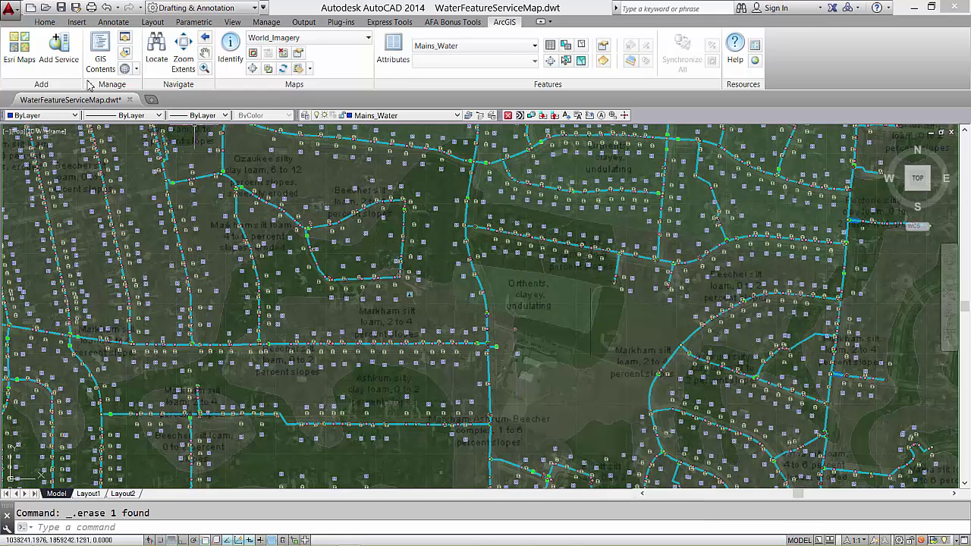
# Save a copy as template WaterFeatureClassesMap.dwt by replacing 'Service' with 'Classes' in the name
pyautogui.click(16, 12)
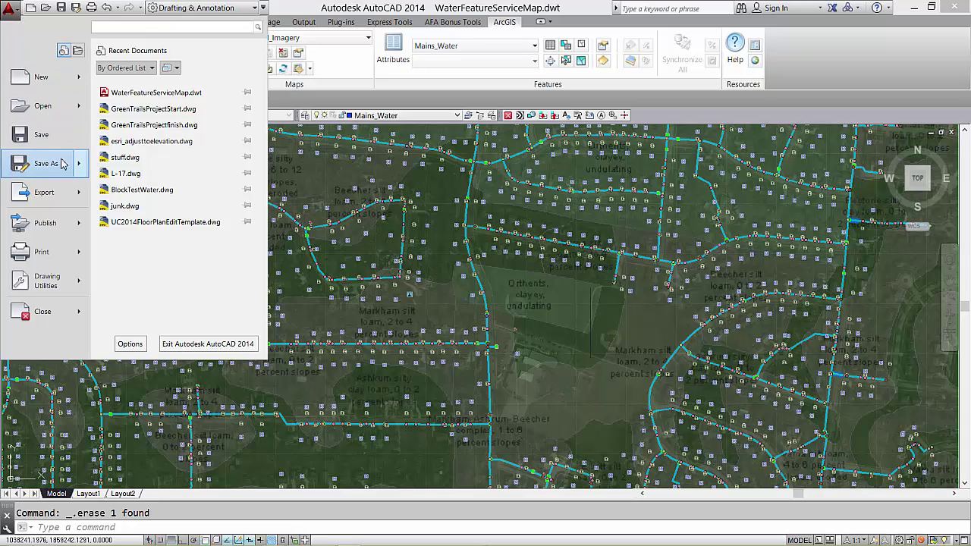
pyautogui.moveTo(63, 166)
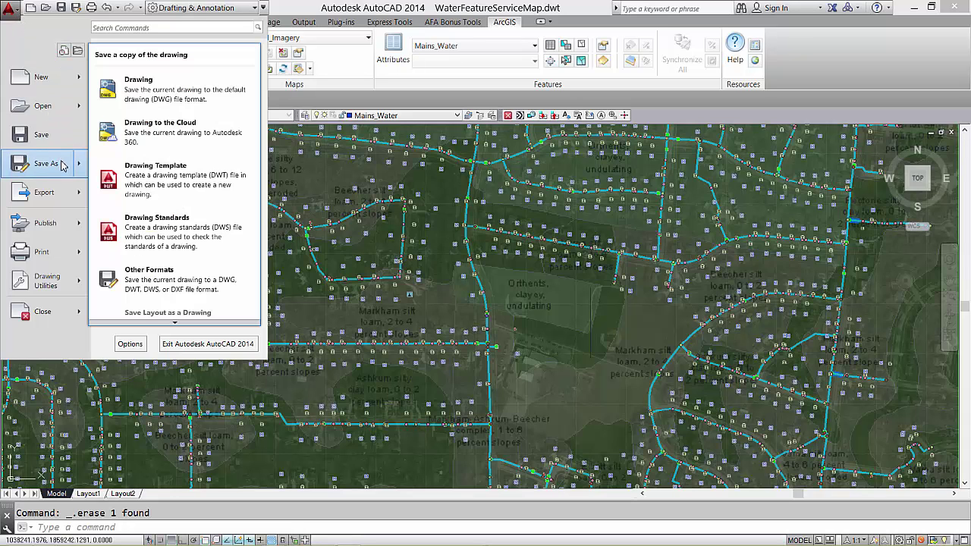
pyautogui.click(156, 178)
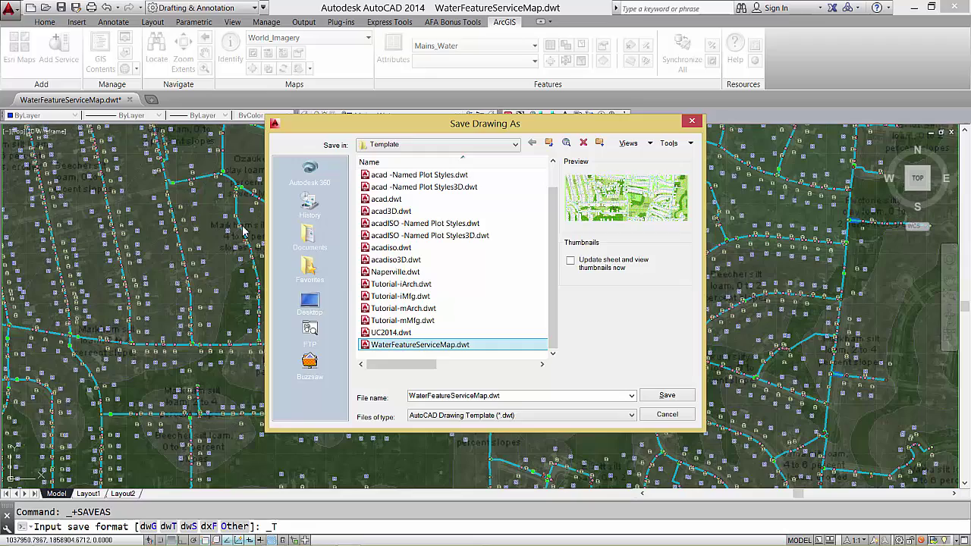
pyautogui.moveTo(485, 396); pyautogui.dragTo(453, 396)
pyautogui.write('Classes')
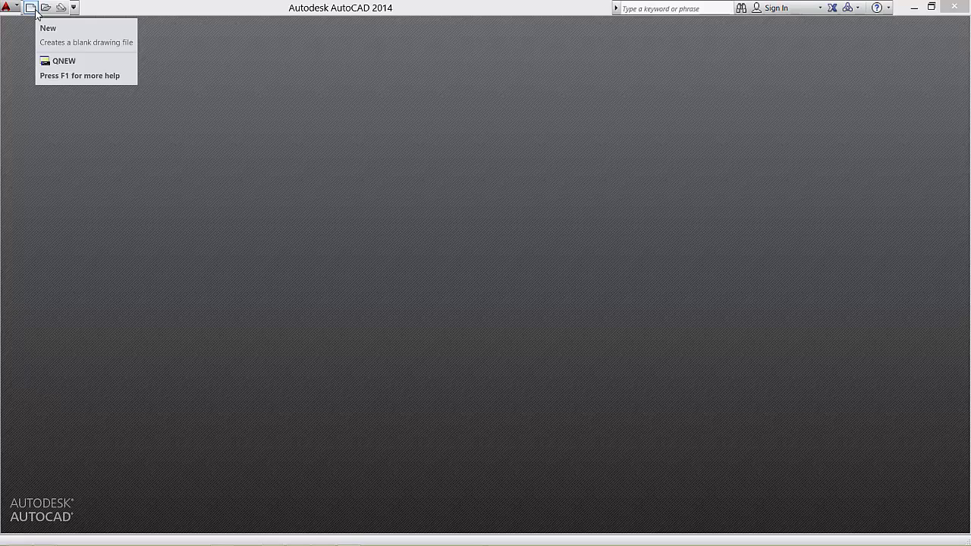
# Create a new drawing from the WaterFeatureClassesMap.dwt template
pyautogui.click(31, 7)
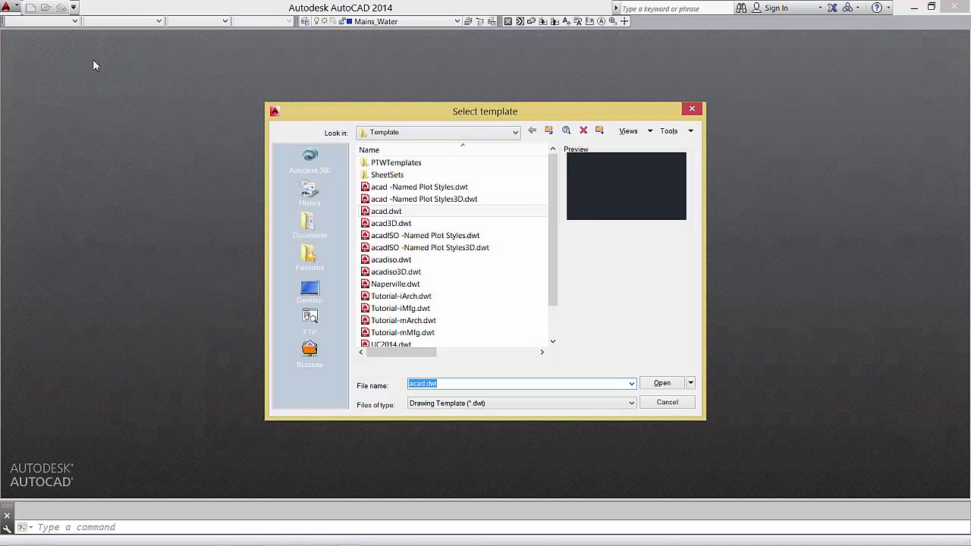
pyautogui.scroll(-1, 558, 227)
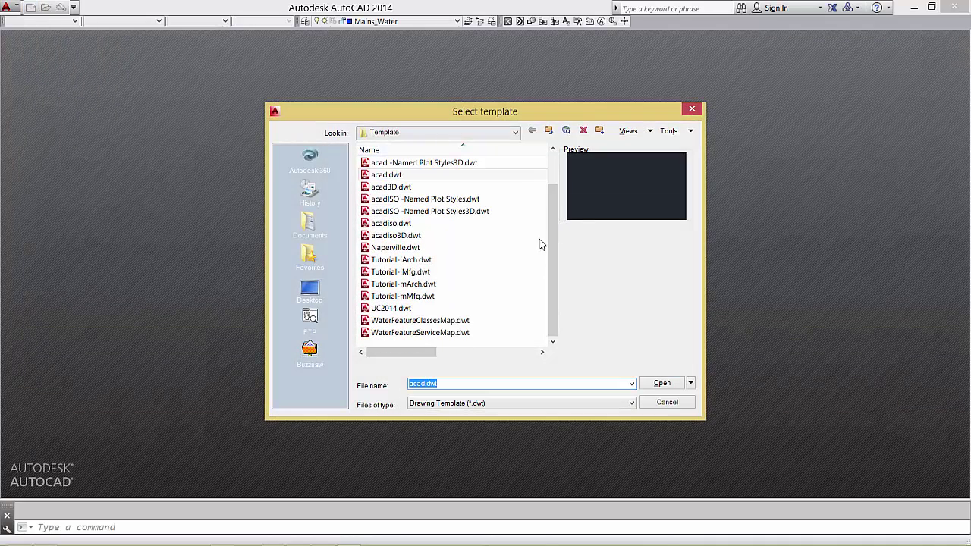
pyautogui.click(464, 320)
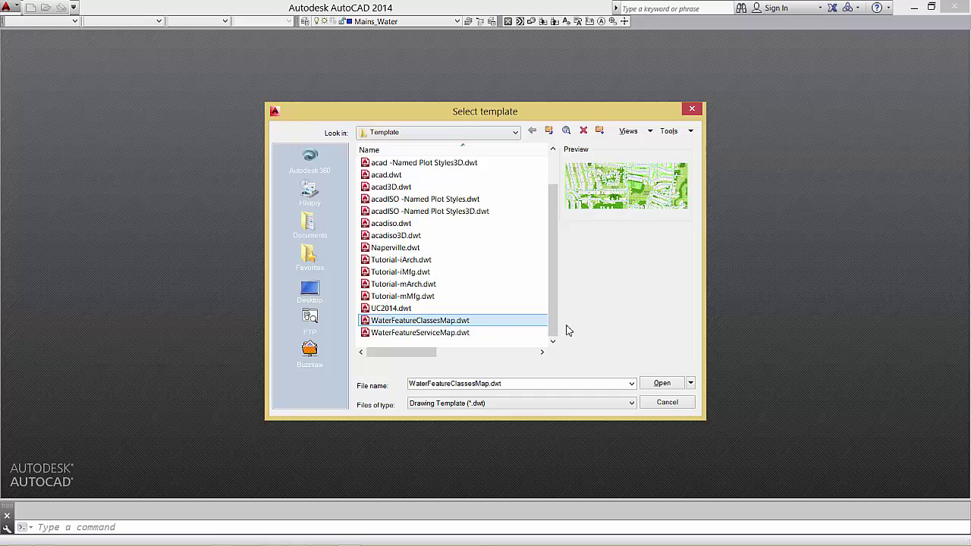
pyautogui.click(661, 385)
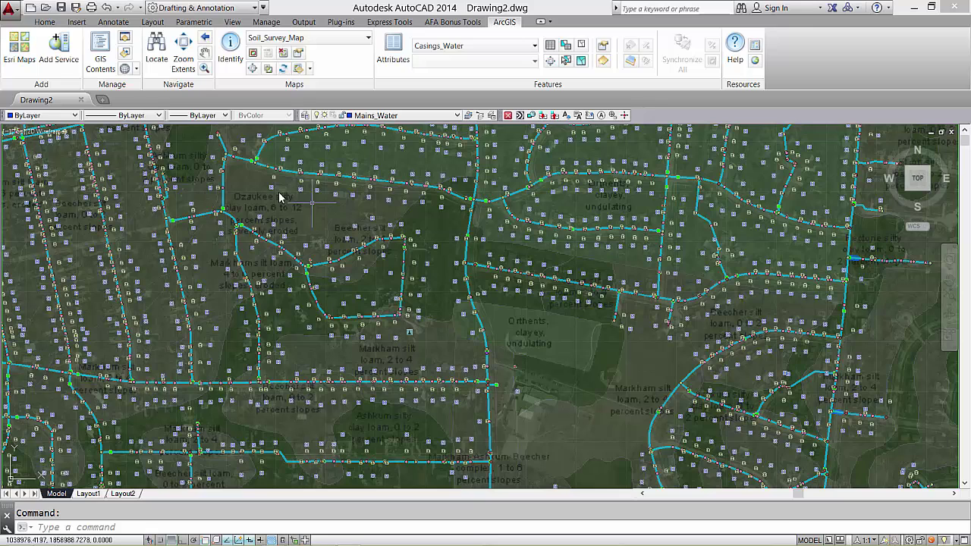
pyautogui.click(135, 69)
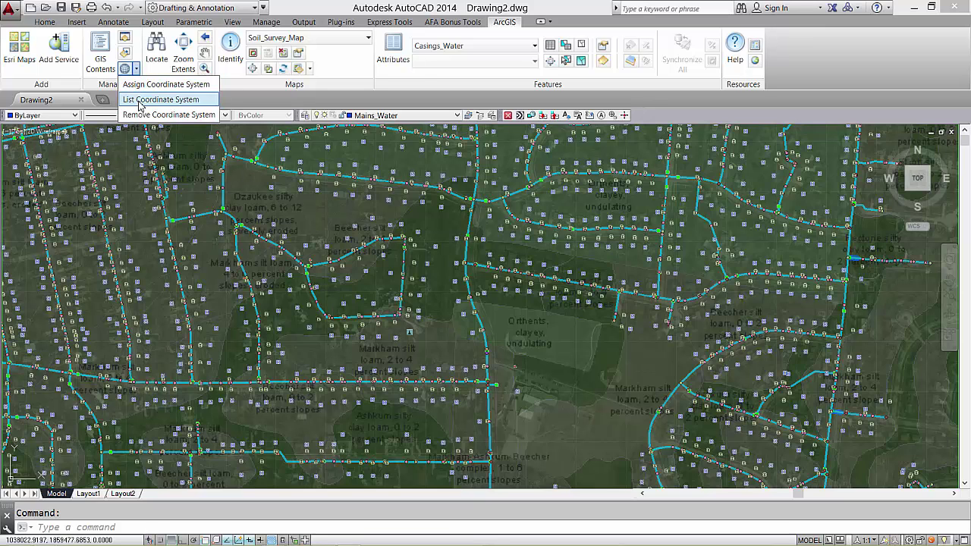
pyautogui.click(138, 102)
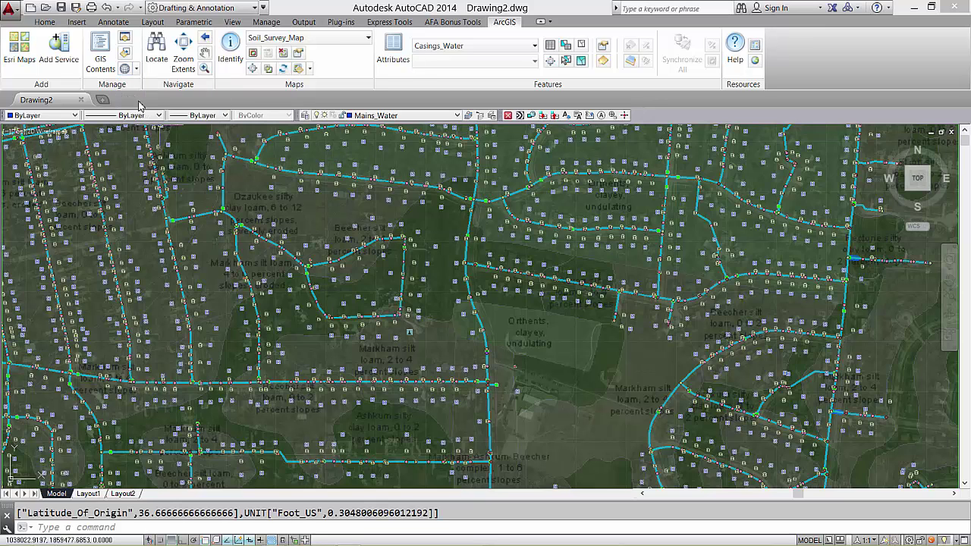
pyautogui.press('F2')
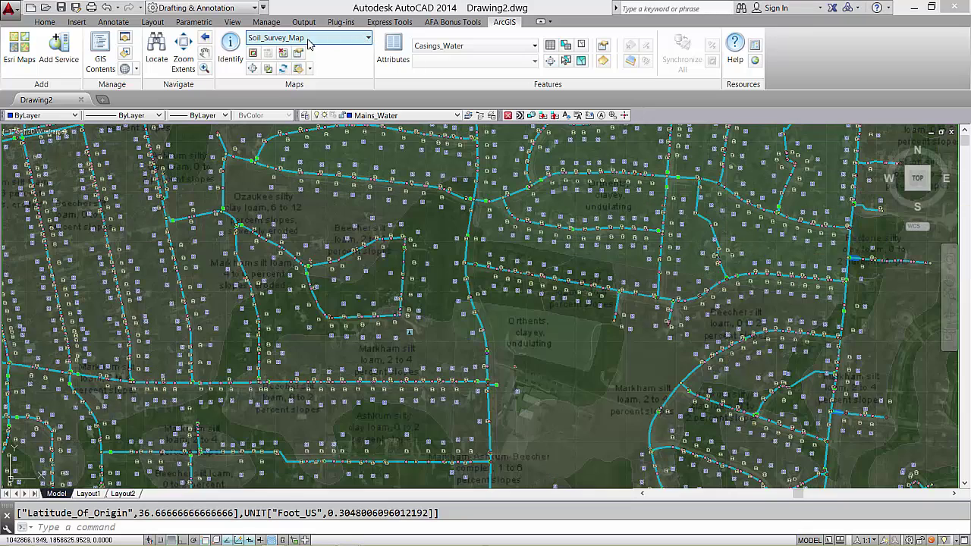
pyautogui.click(230, 47)
pyautogui.click(595, 285)
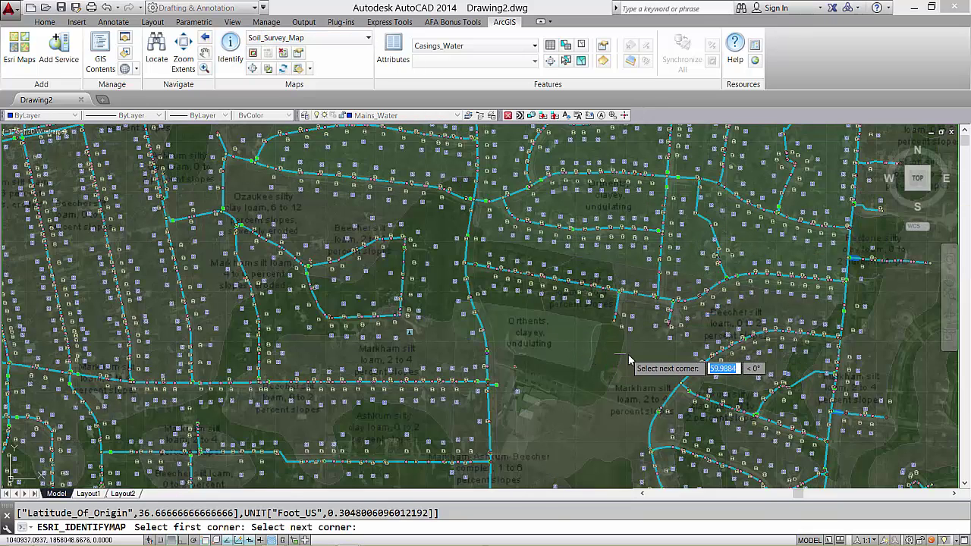
pyautogui.click(629, 357)
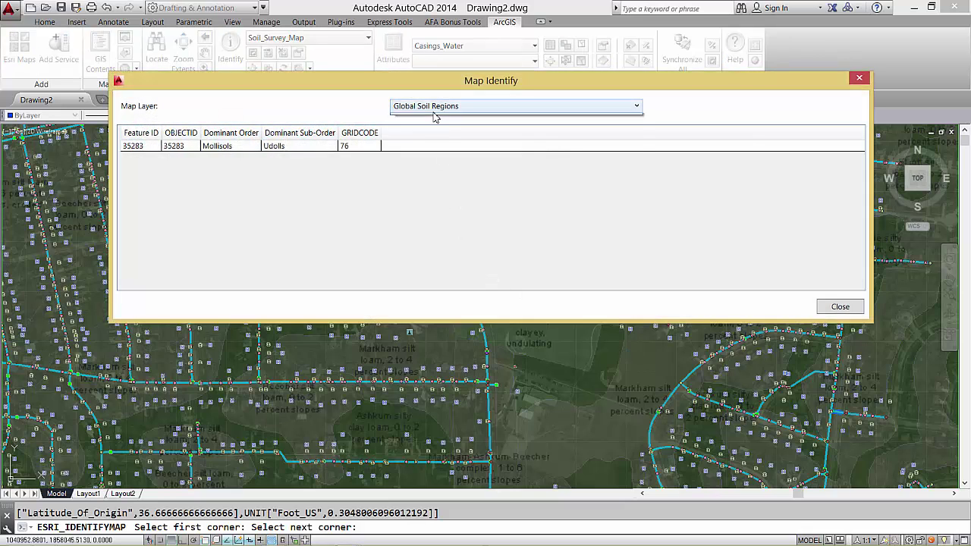
pyautogui.click(433, 110)
pyautogui.click(432, 146)
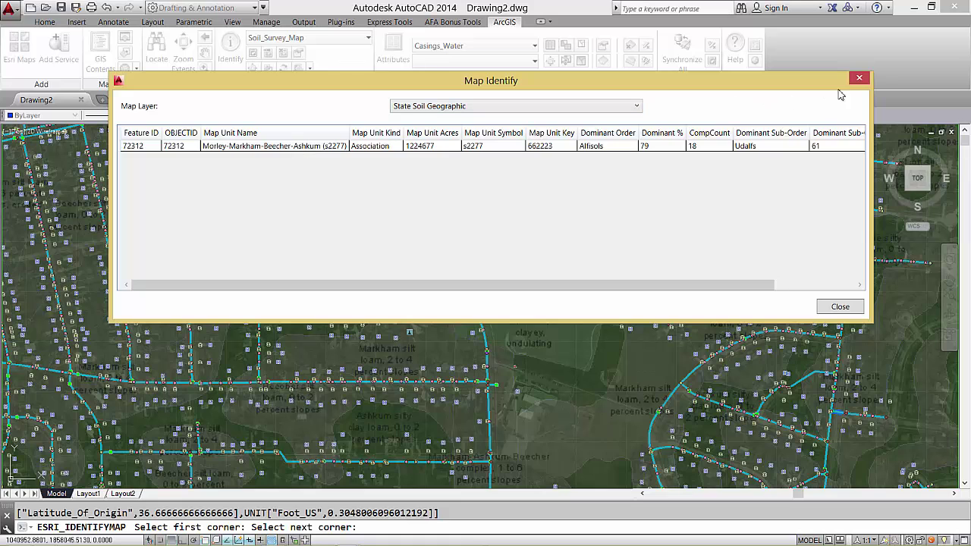
pyautogui.click(859, 78)
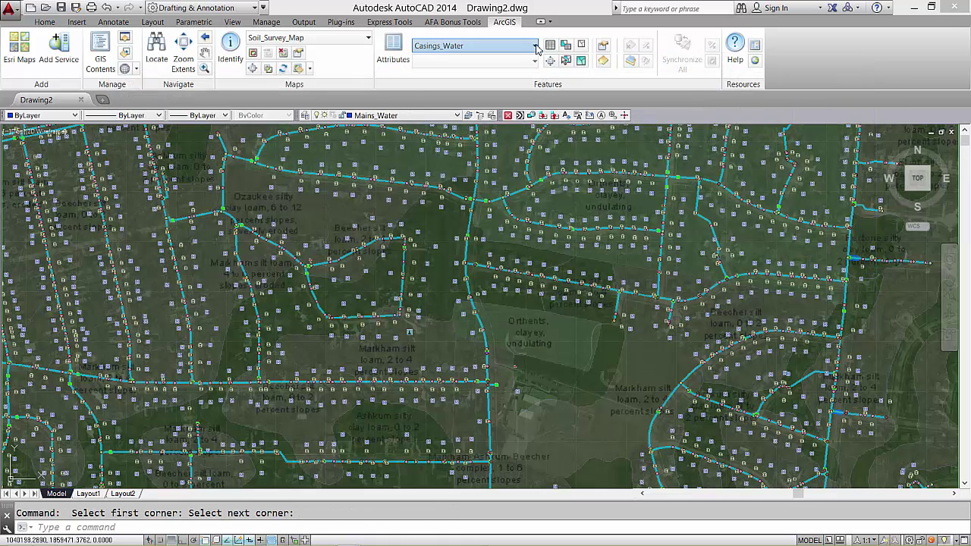
# Make Mains_Water the current feature layer and draw a new water main line across the field
pyautogui.click(534, 45)
pyautogui.click(475, 166)
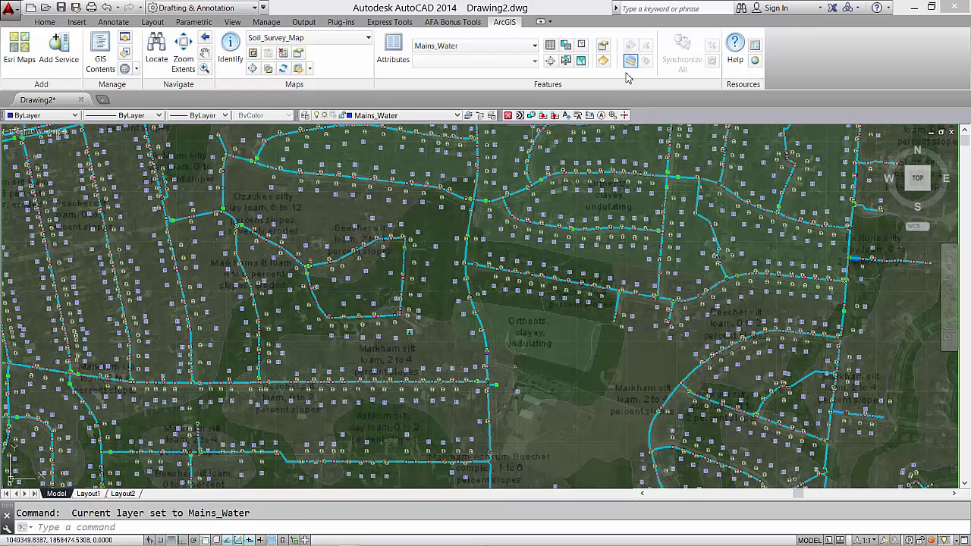
pyautogui.write('l')
pyautogui.press('Return')
pyautogui.click(514, 367)
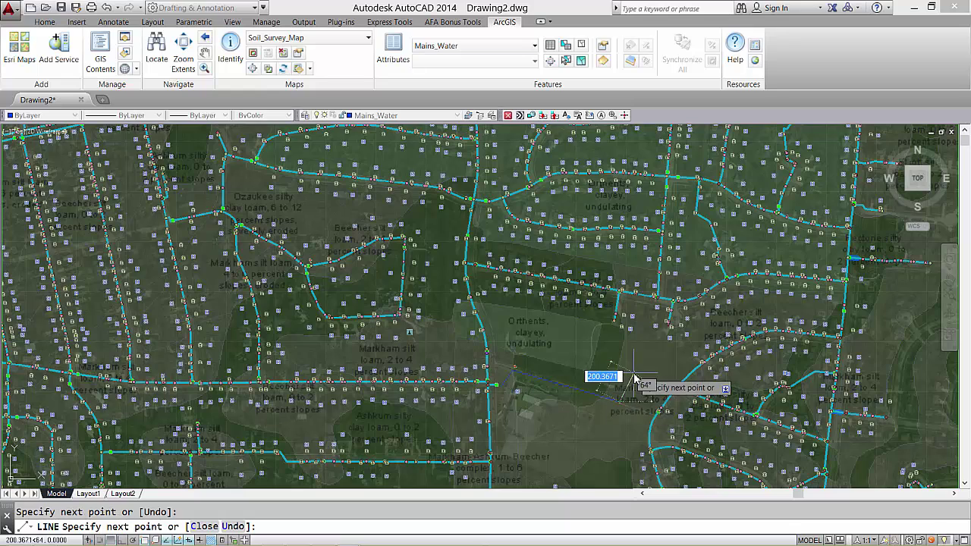
pyautogui.click(611, 401)
pyautogui.press('Return')
pyautogui.scroll(2, 602, 405)
pyautogui.scroll(3, 601, 405)
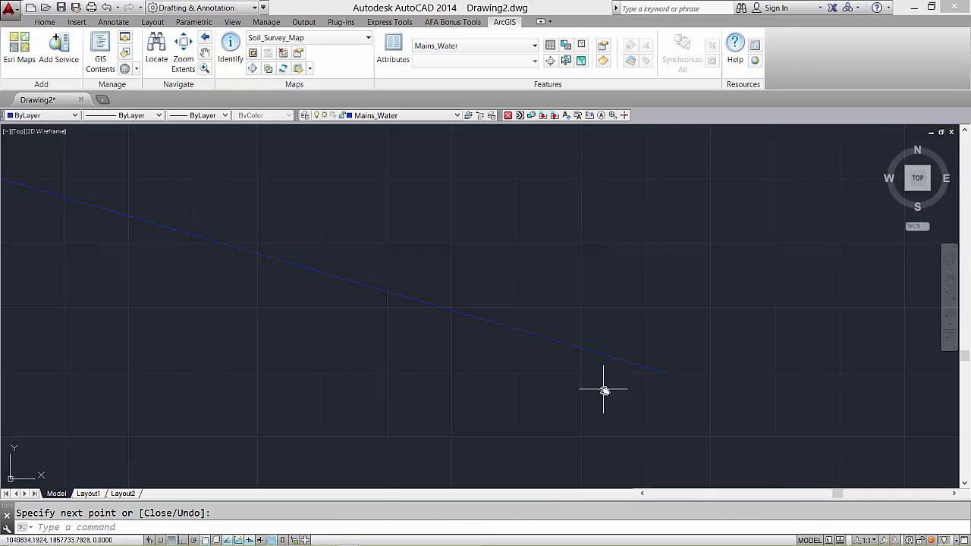
pyautogui.press('Escape')
# Set the new main's DIAMETER attribute to 12" and open the INSTALLDATE calendar
pyautogui.click(582, 349)
pyautogui.click(394, 59)
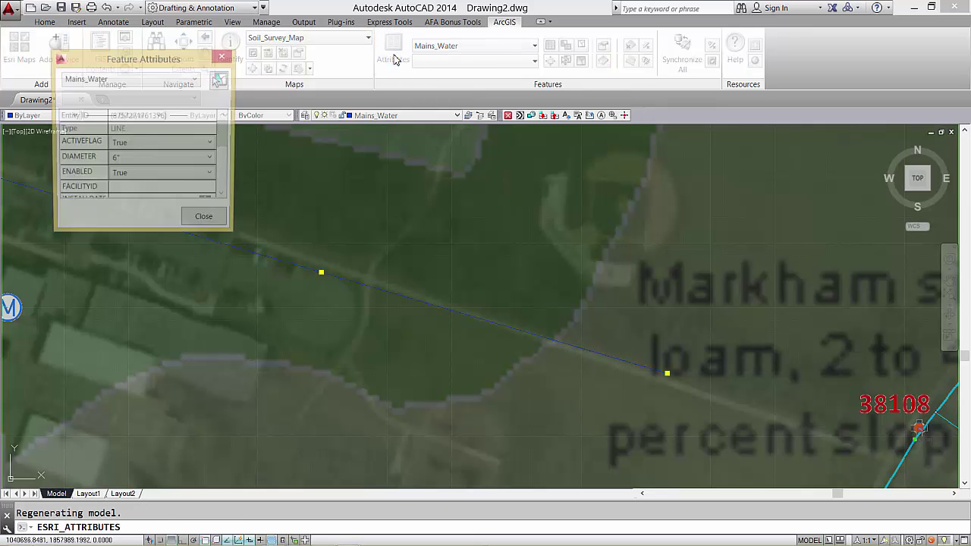
pyautogui.click(170, 160)
pyautogui.click(149, 212)
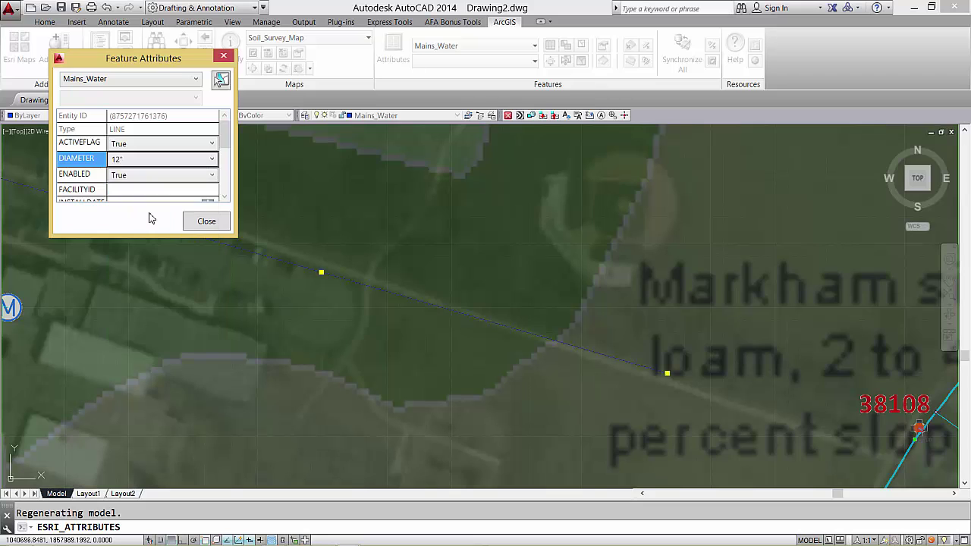
pyautogui.scroll(-3, 218, 189)
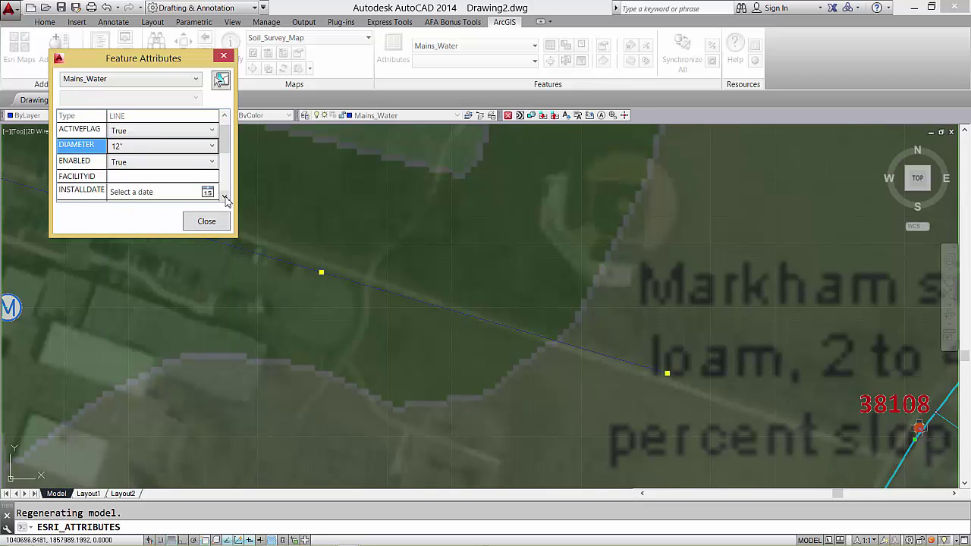
pyautogui.click(207, 163)
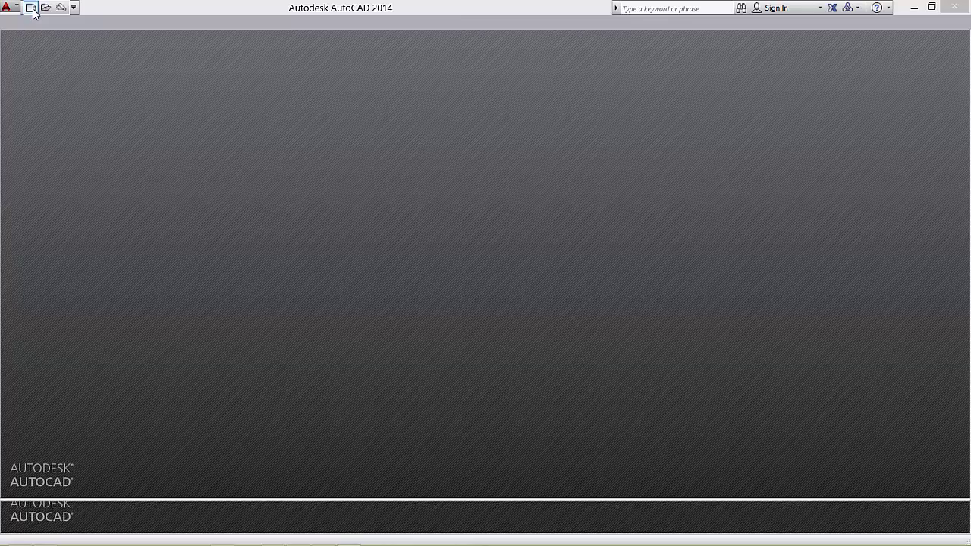
# Create Drawing3 from the WaterFeatureServiceMap.dwt template
pyautogui.click(425, 333)
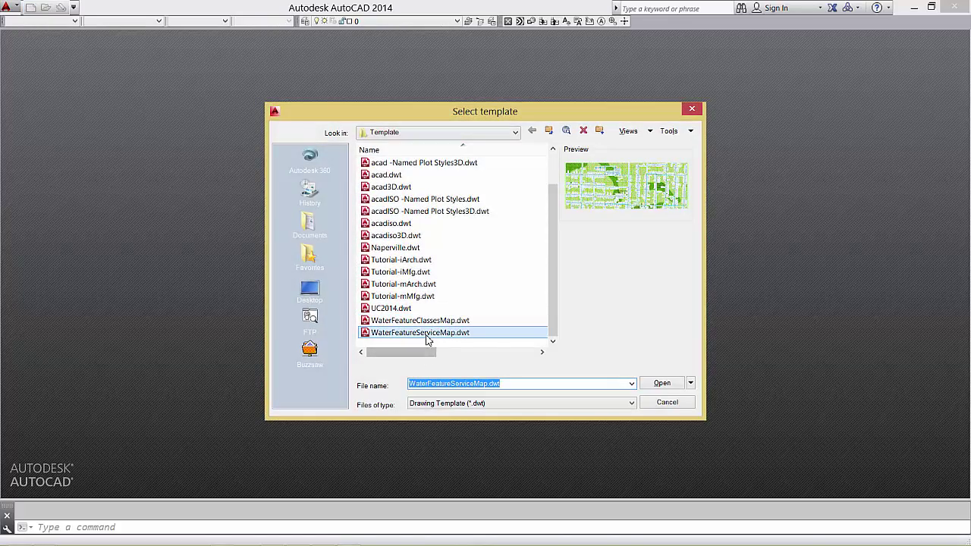
pyautogui.click(658, 383)
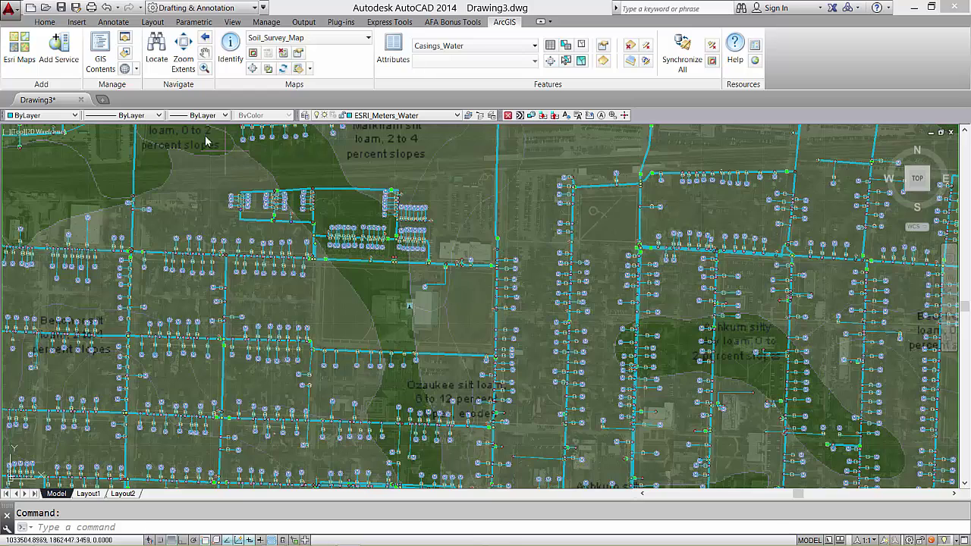
# List Drawing3's coordinate system (NAD 1983 HARN StatePlane Illinois East FIPS 1201 Feet) and review the text
pyautogui.click(137, 69)
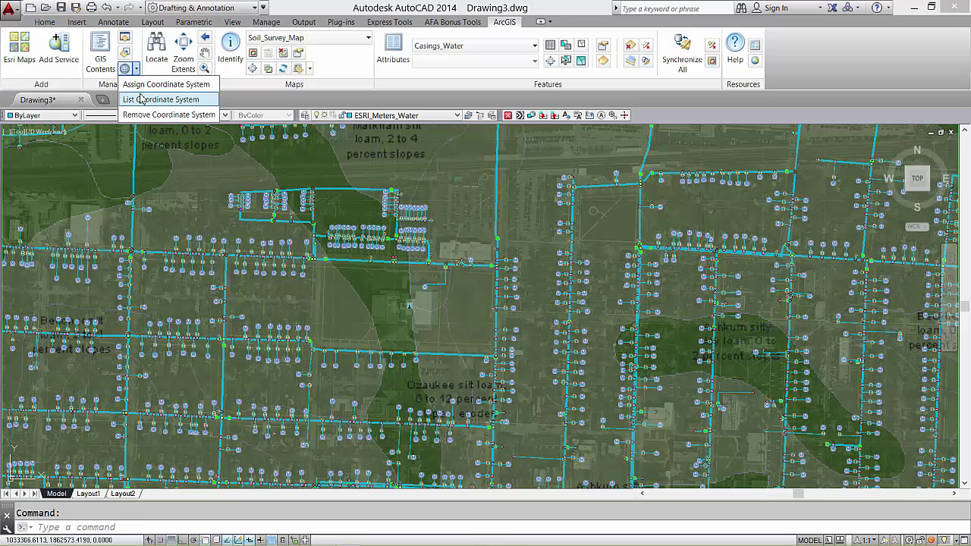
pyautogui.click(140, 99)
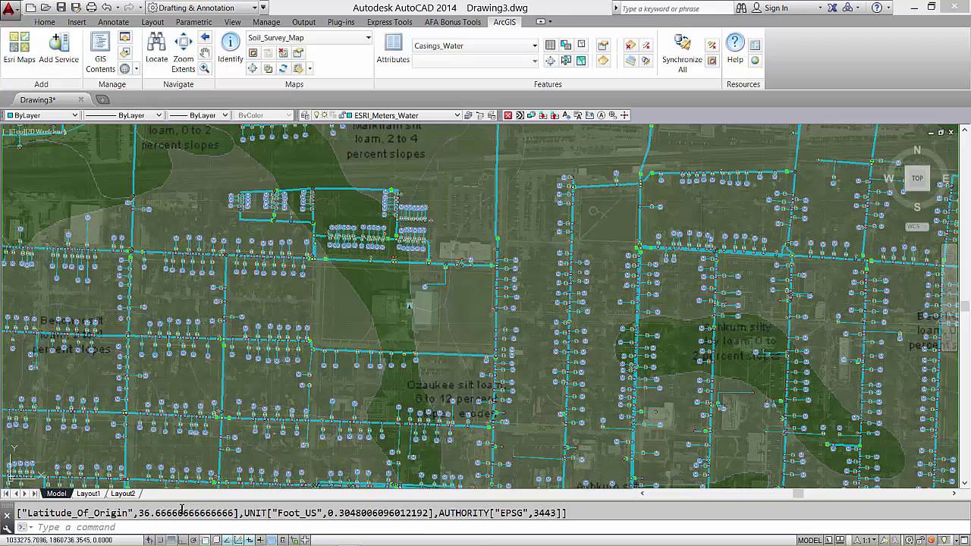
pyautogui.press('F2')
pyautogui.moveTo(97, 304); pyautogui.dragTo(171, 313)
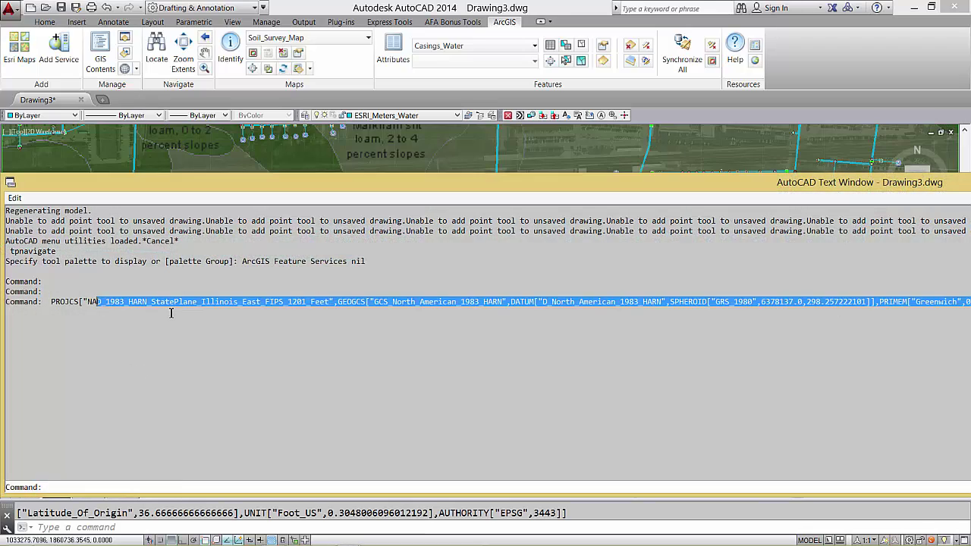
pyautogui.press('F2')
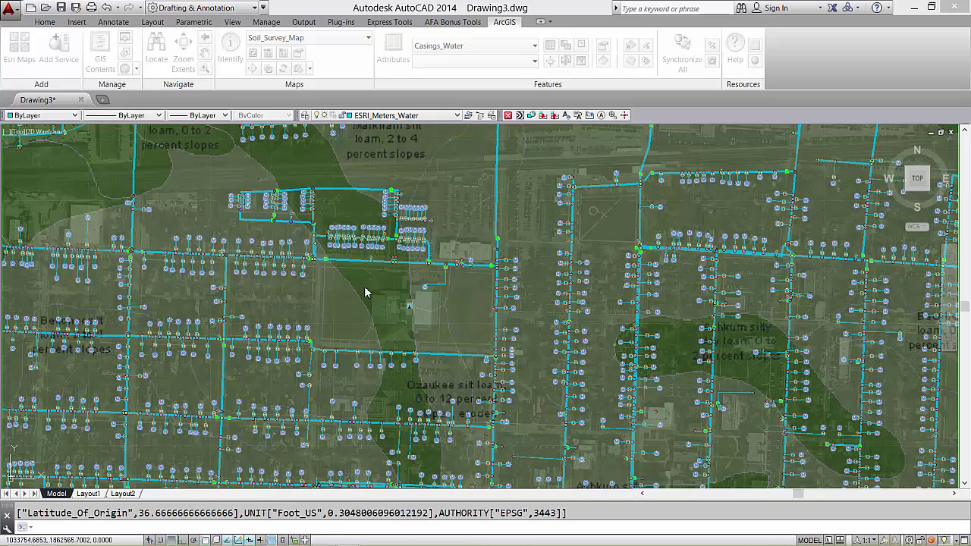
# Locate GreenTrails, Naperville by address, then synchronize all water feature layers
pyautogui.write('GreenTrails, Naperville Il')
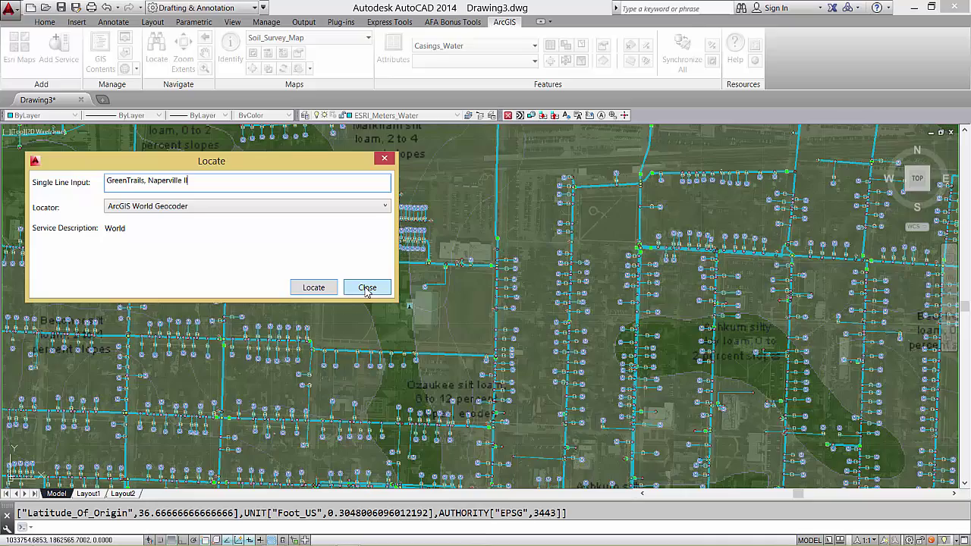
pyautogui.click(367, 287)
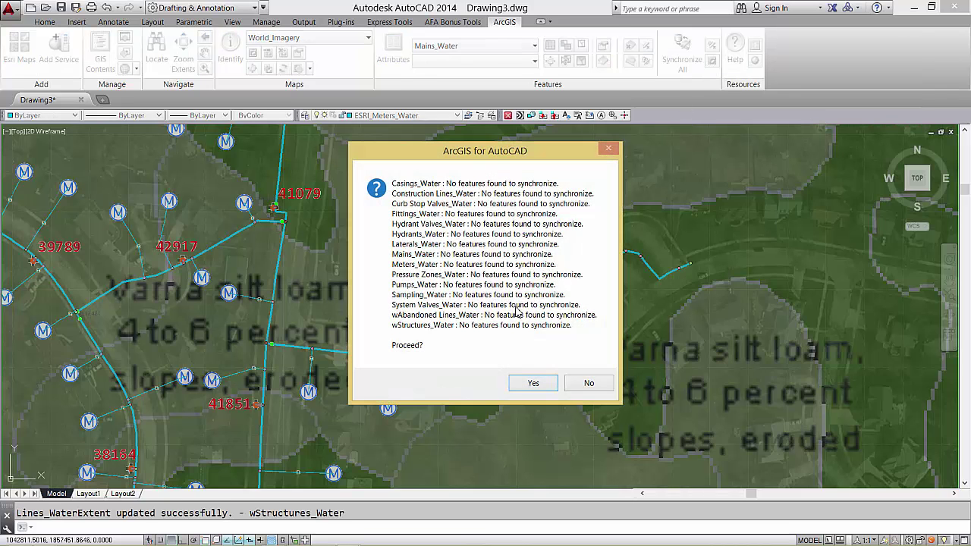
pyautogui.click(531, 383)
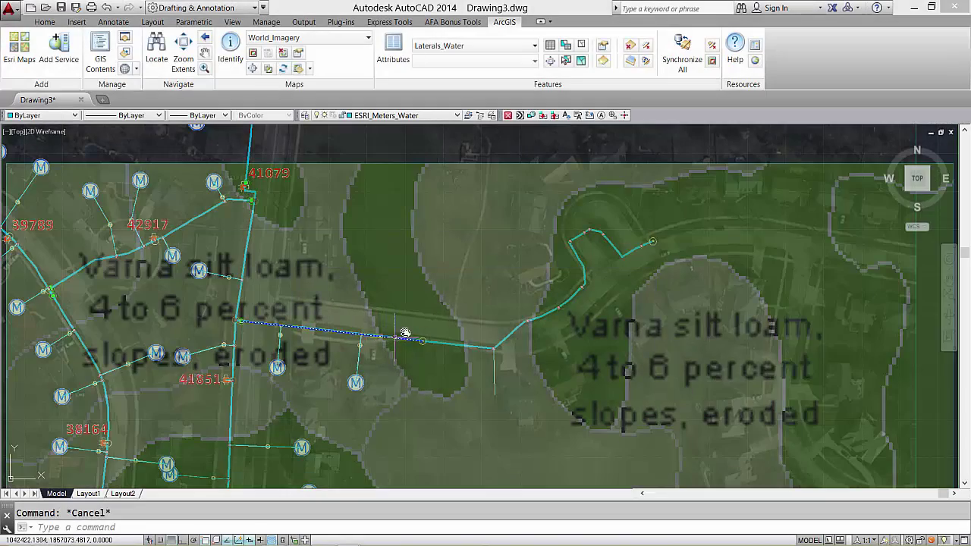
# Place a Meters_Water meter at the lateral's end using the tool palette
pyautogui.click(551, 47)
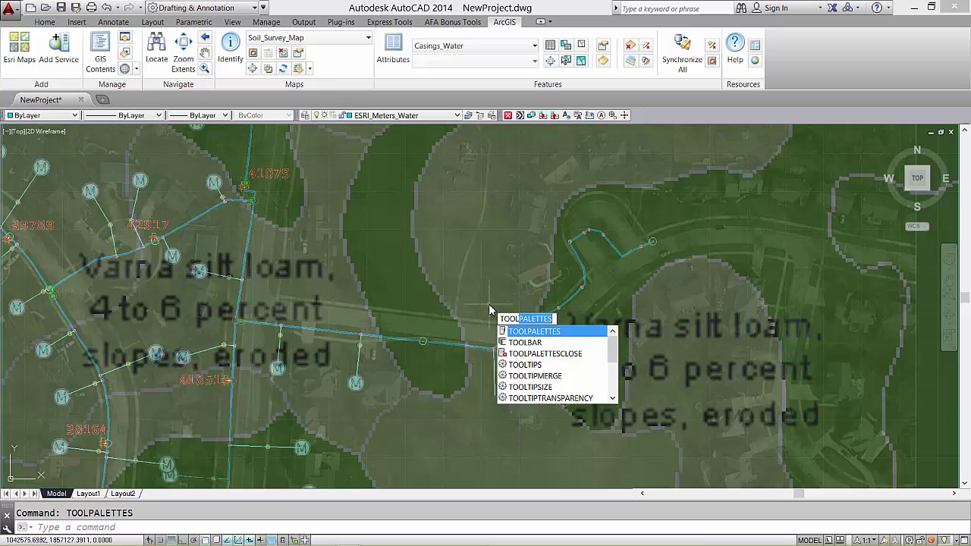
pyautogui.press('Return')
pyautogui.click(170, 146)
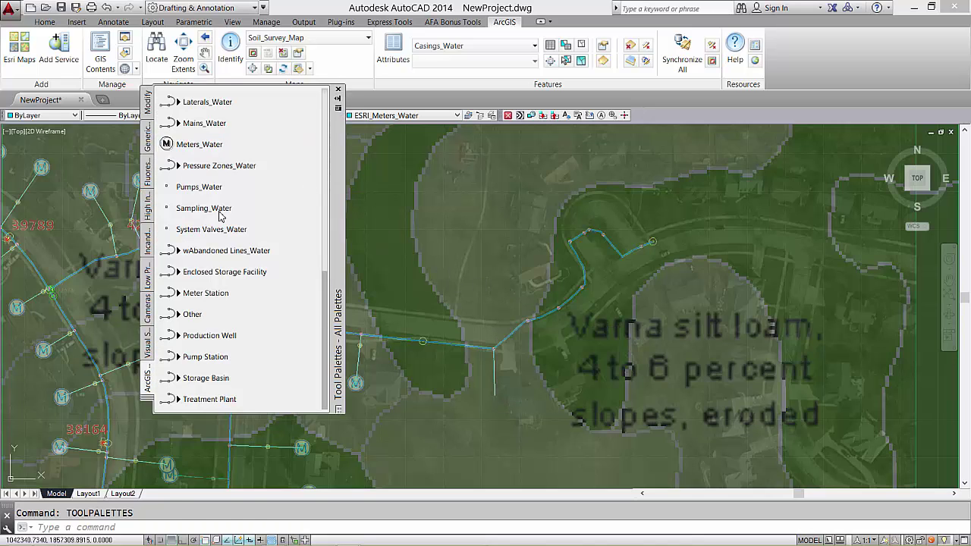
pyautogui.click(494, 392)
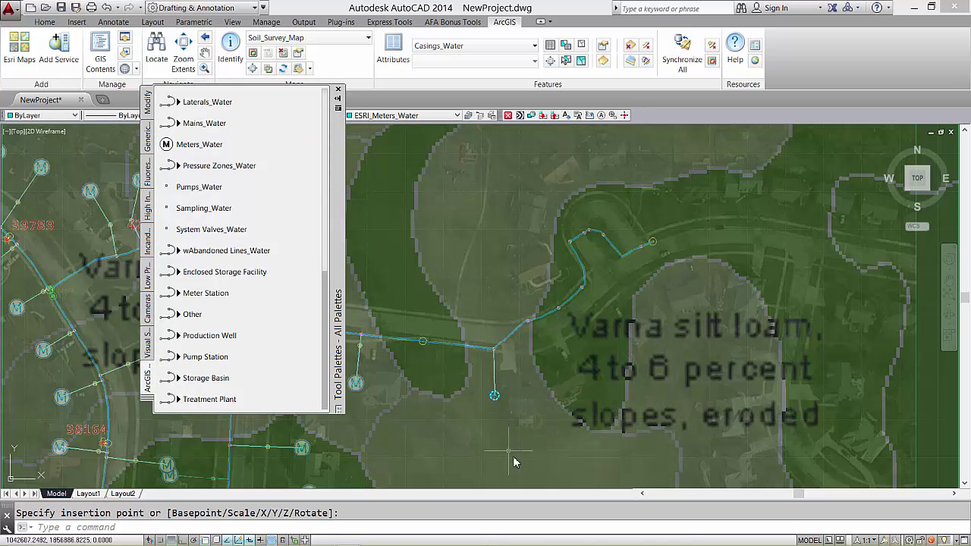
pyautogui.click(338, 89)
pyautogui.click(100, 51)
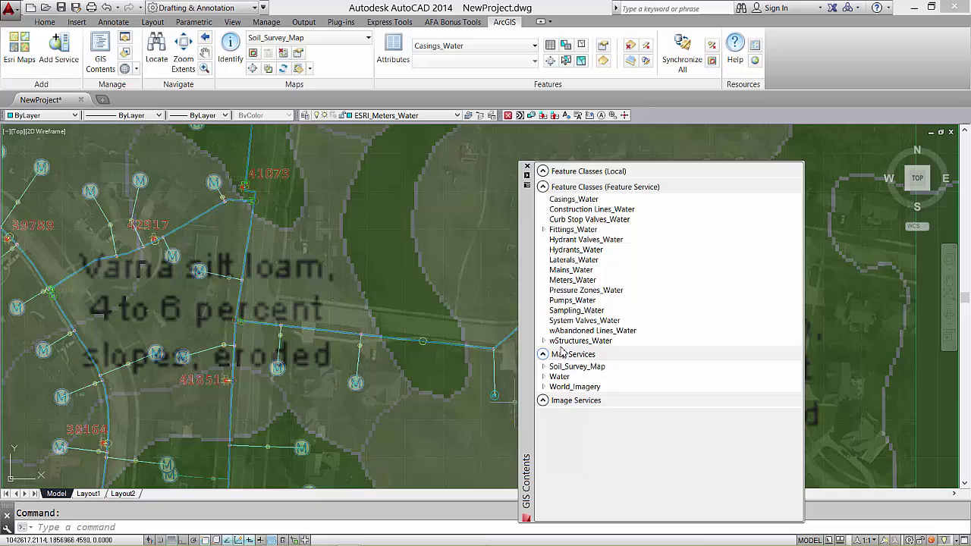
# Synchronize the Meters_Water layer from GIS Contents, confirming the new meter's upload
pyautogui.click(556, 279)
pyautogui.rightClick(558, 279)
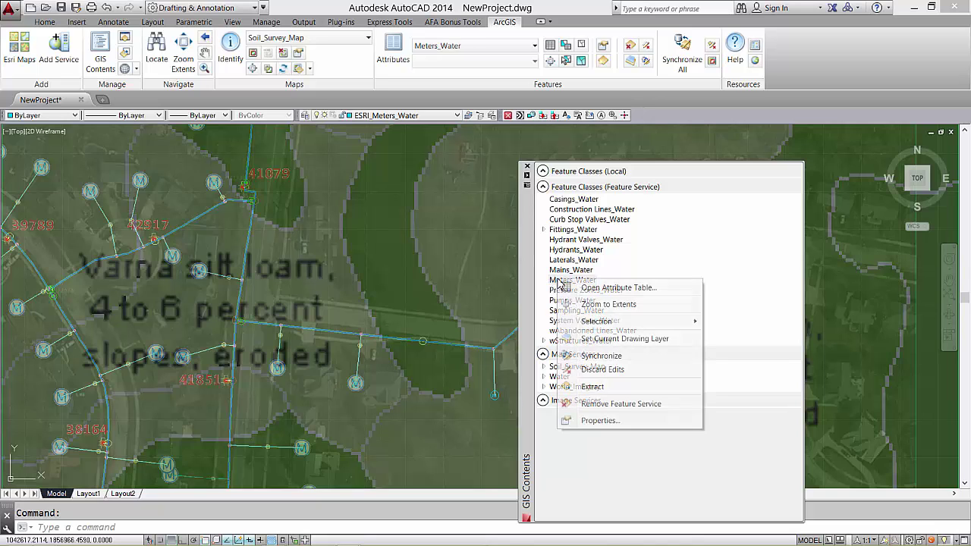
pyautogui.click(599, 355)
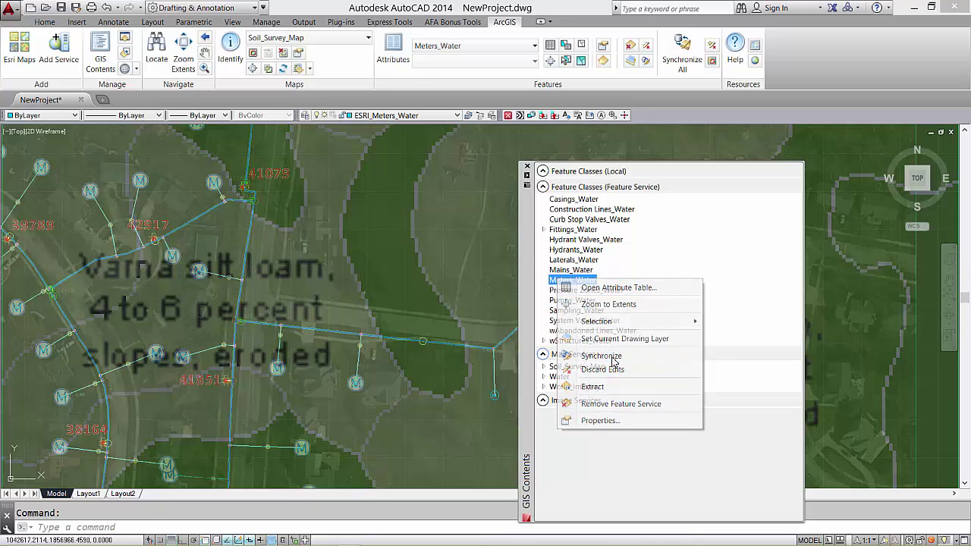
pyautogui.click(472, 322)
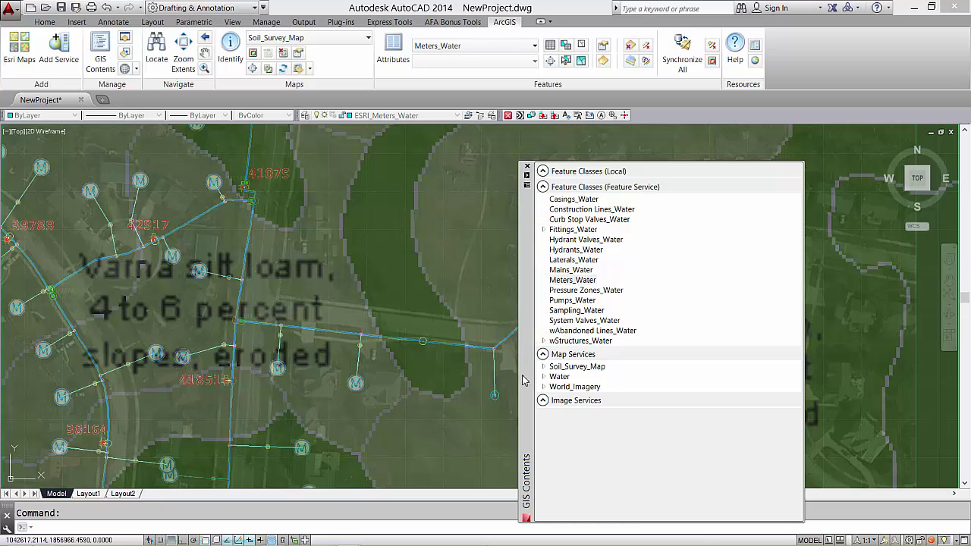